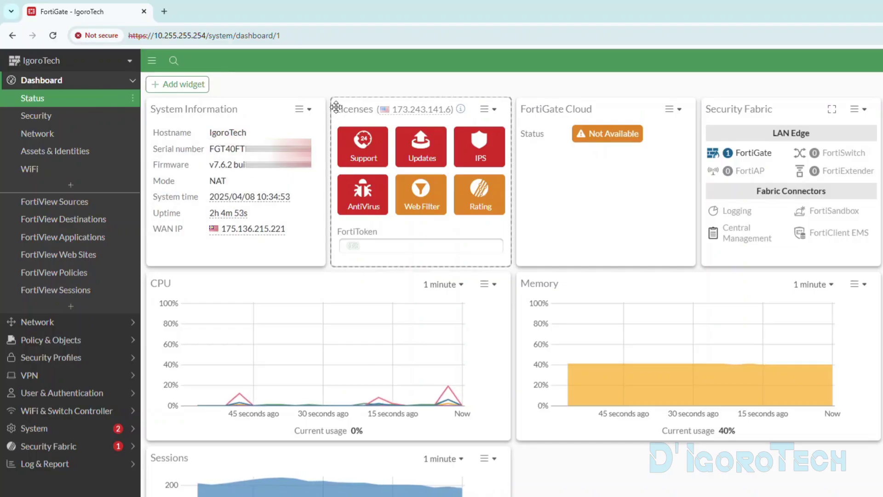
# Check the status of the Support, Updates, IPS, Web Filter and AntiVirus licenses on the dashboard
pyautogui.moveTo(368, 152)
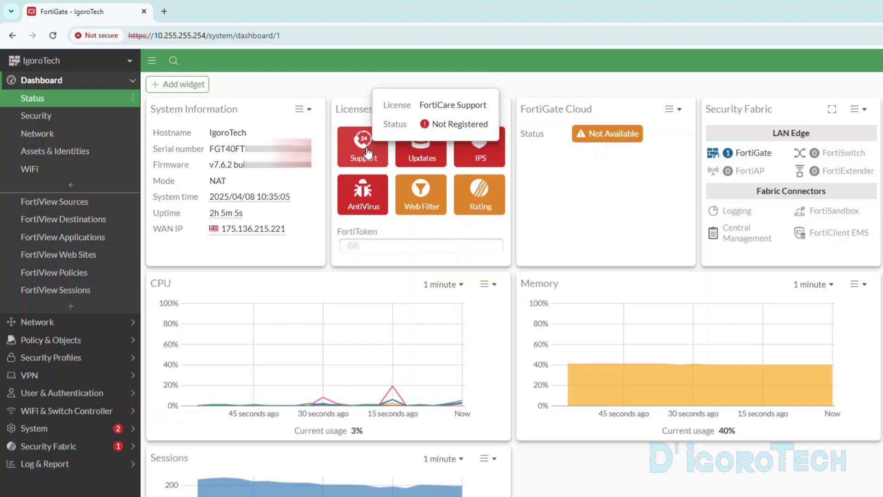
pyautogui.moveTo(424, 161)
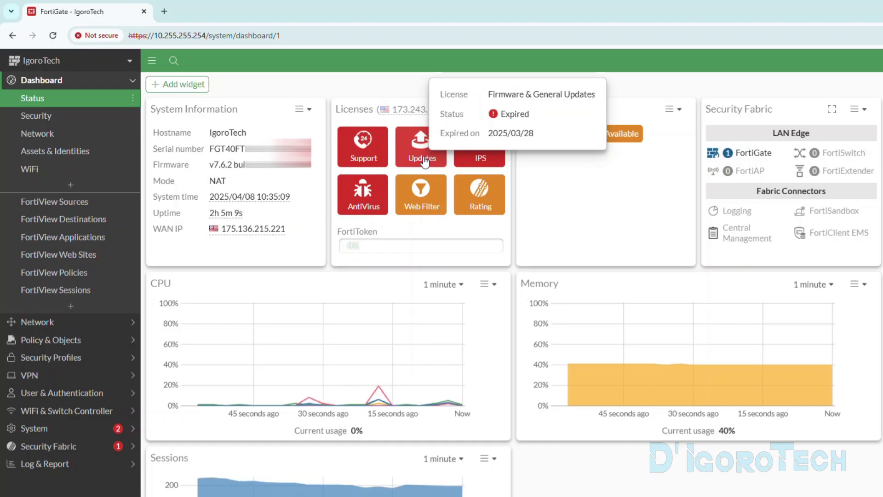
pyautogui.moveTo(467, 163)
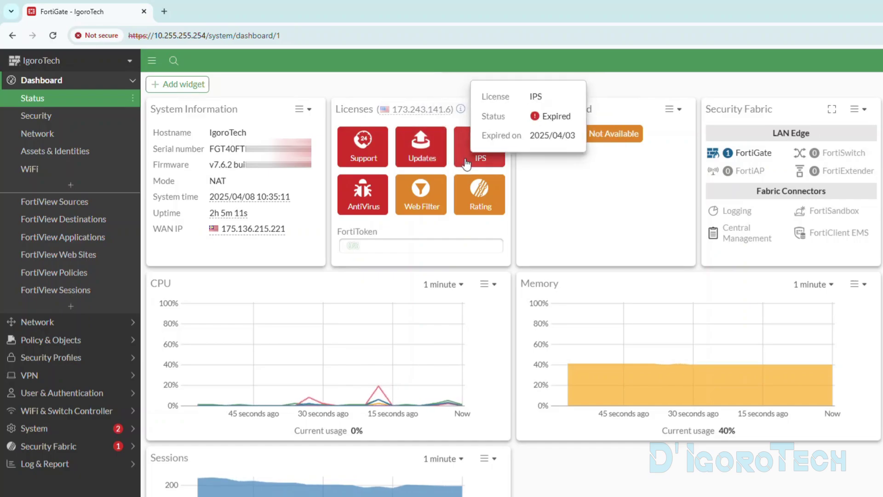
pyautogui.moveTo(421, 209)
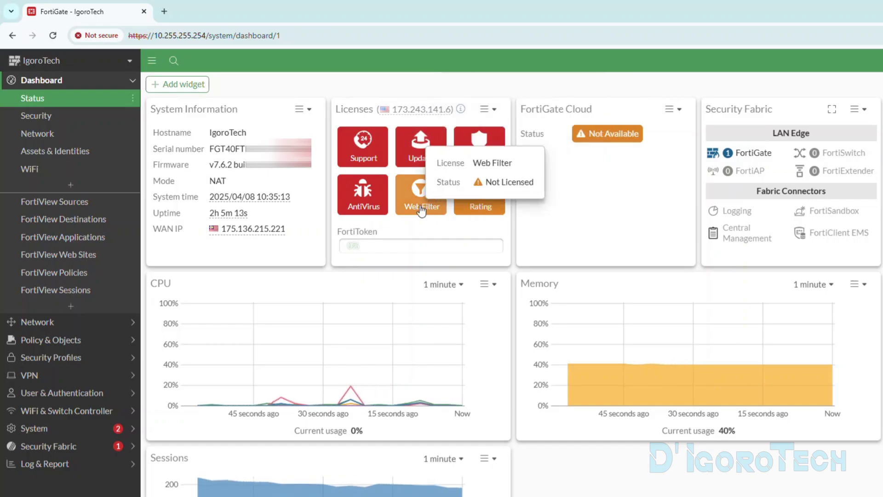
pyautogui.moveTo(360, 206)
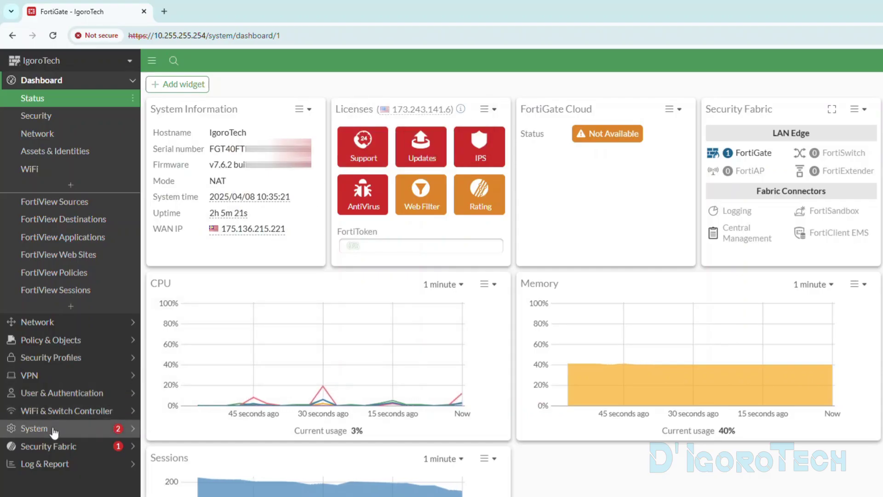
# Open the FortiGuard system page in a separate tab and view the expired subscriptions
pyautogui.click(53, 429)
pyautogui.rightClick(60, 351)
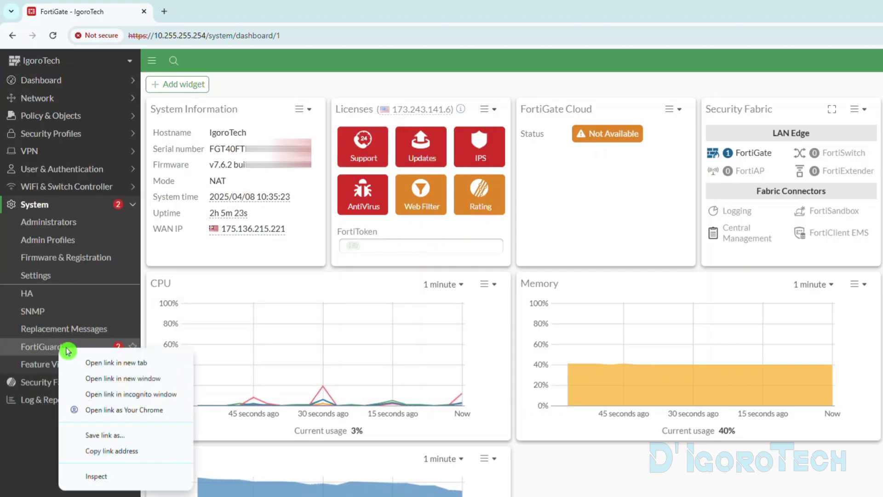
pyautogui.click(78, 360)
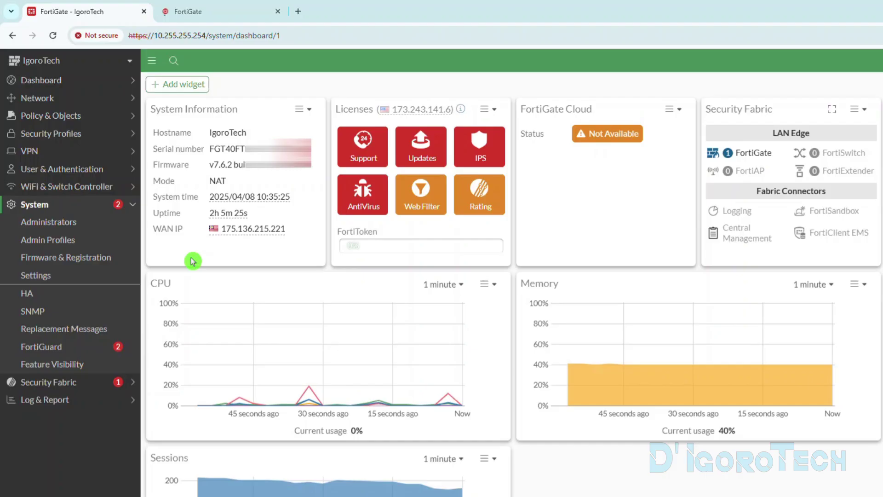
pyautogui.hotkey('ctrl', 'Tab')
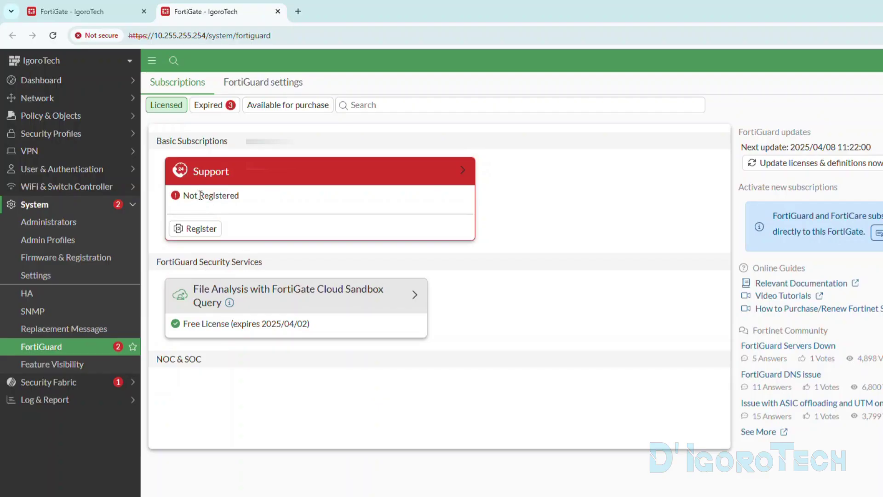
pyautogui.click(207, 105)
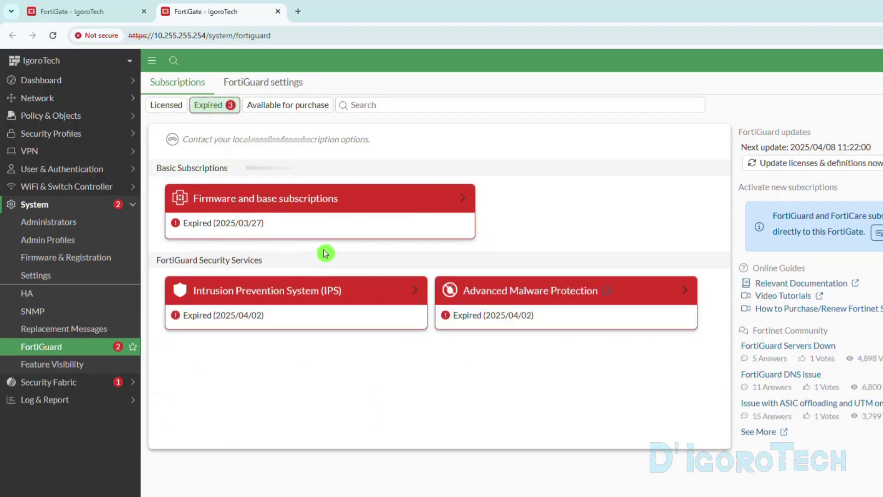
# Return to the dashboard and open the FortiCare registration form for the Support license
pyautogui.click(107, 9)
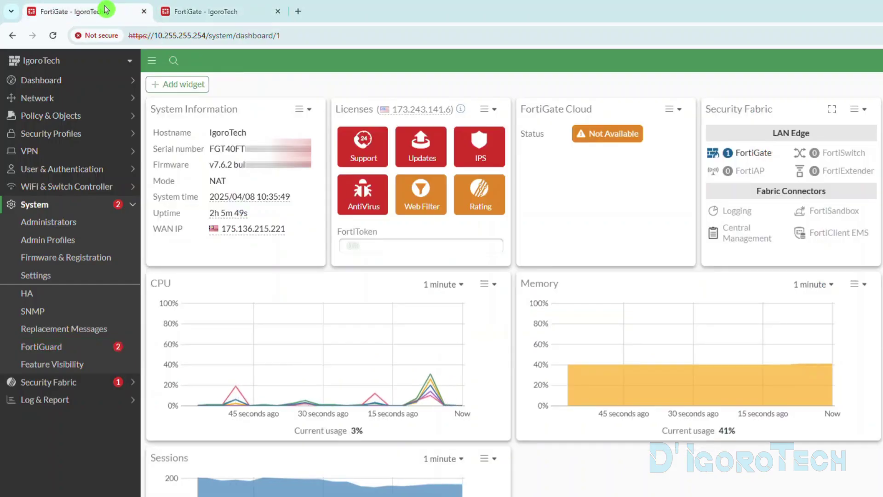
pyautogui.click(366, 157)
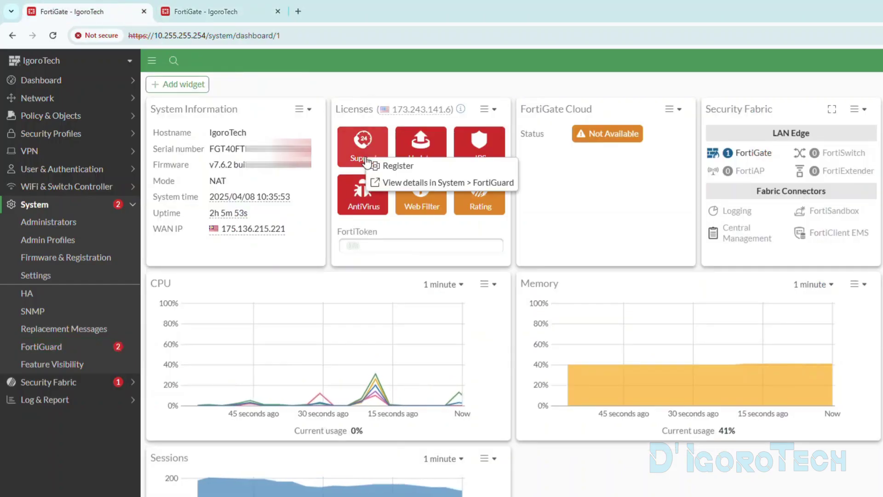
pyautogui.click(393, 169)
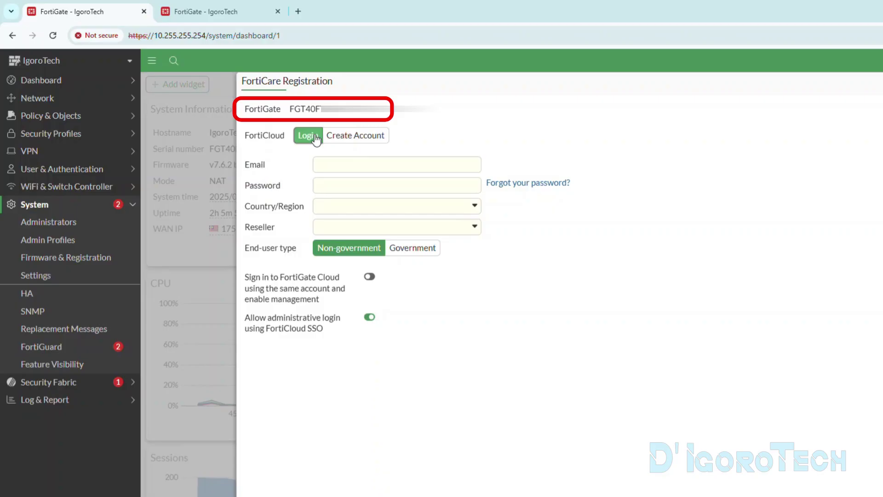
pyautogui.click(321, 148)
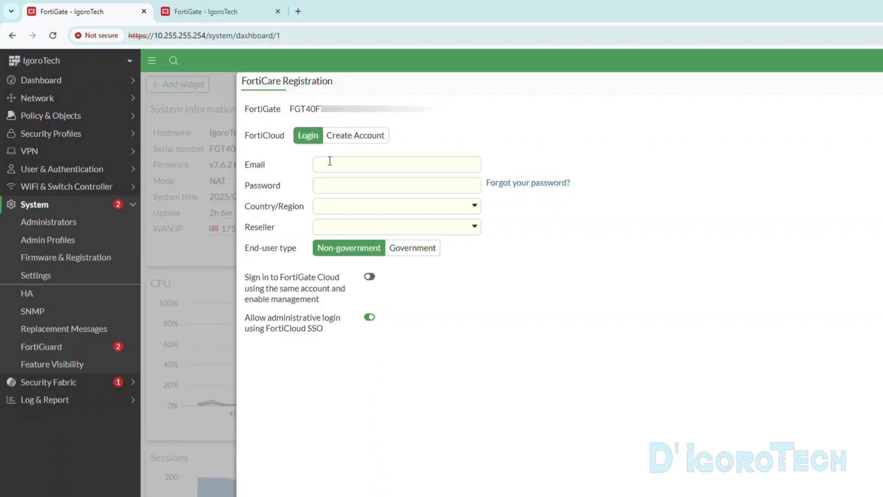
pyautogui.click(325, 165)
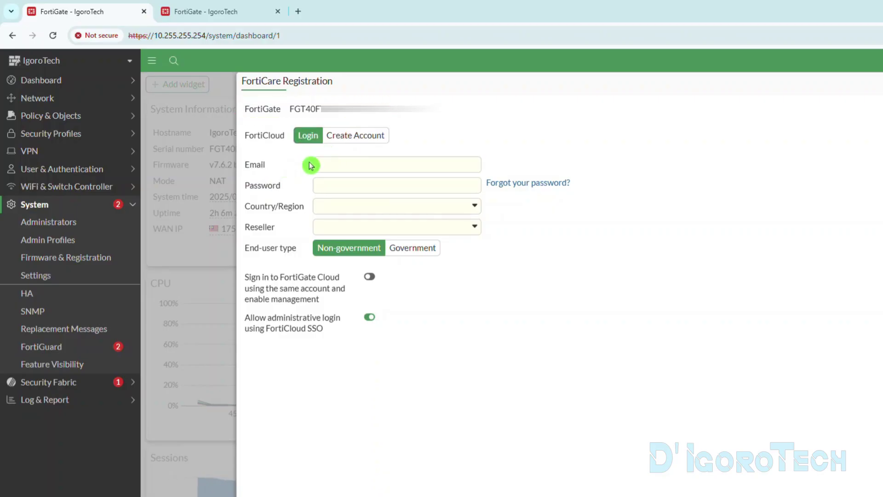
# View the Create Account version of the FortiCare registration form, return to Login and close the form
pyautogui.click(342, 136)
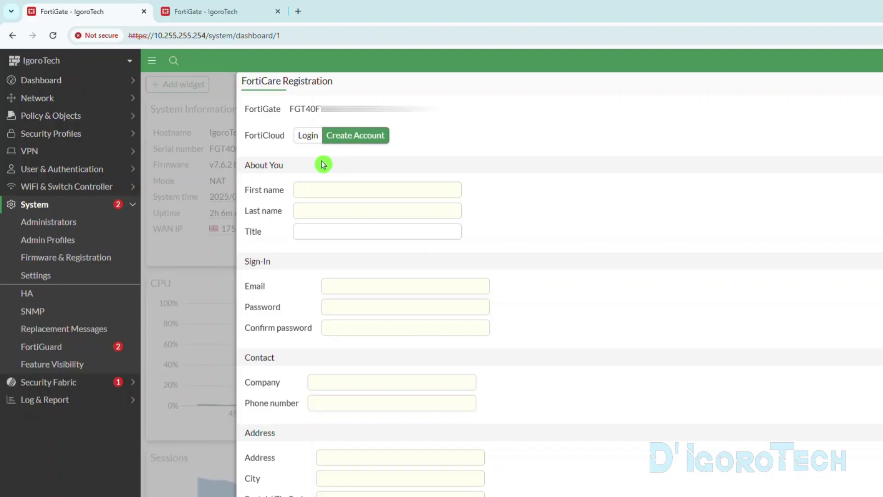
pyautogui.click(311, 141)
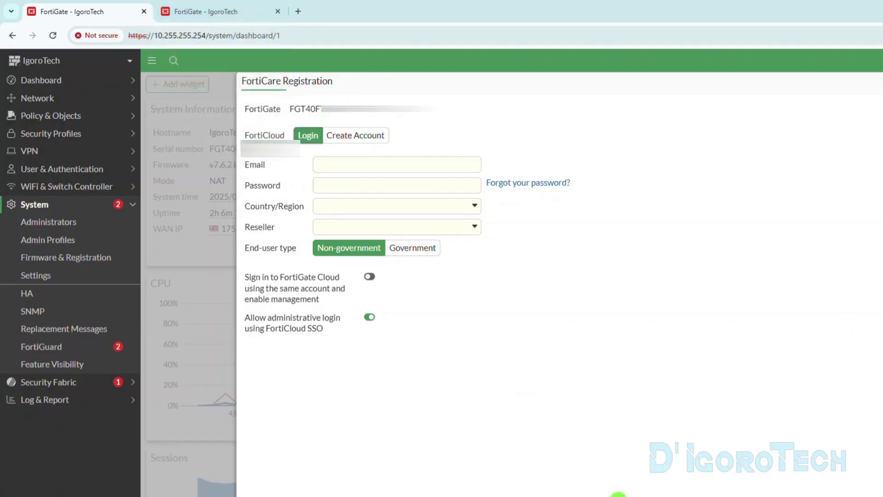
pyautogui.click(660, 489)
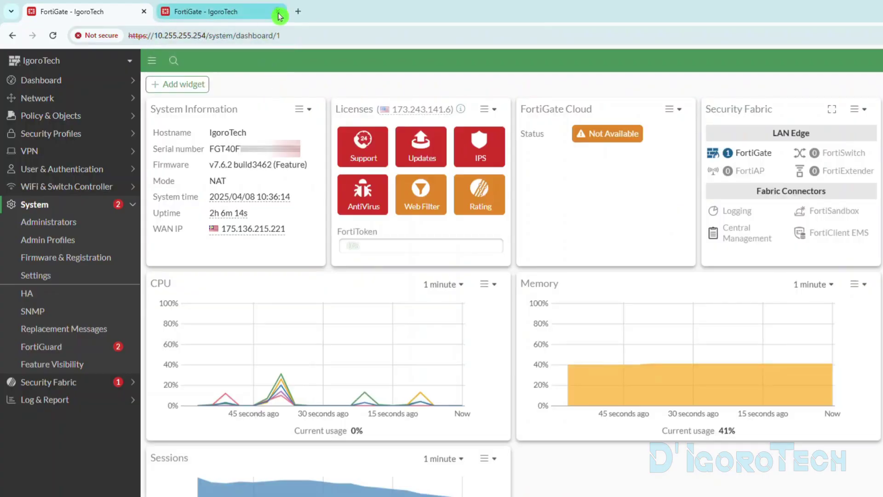
# Close the FortiGuard tab and load support.fortinet.com in a new tab
pyautogui.click(298, 13)
pyautogui.click(279, 12)
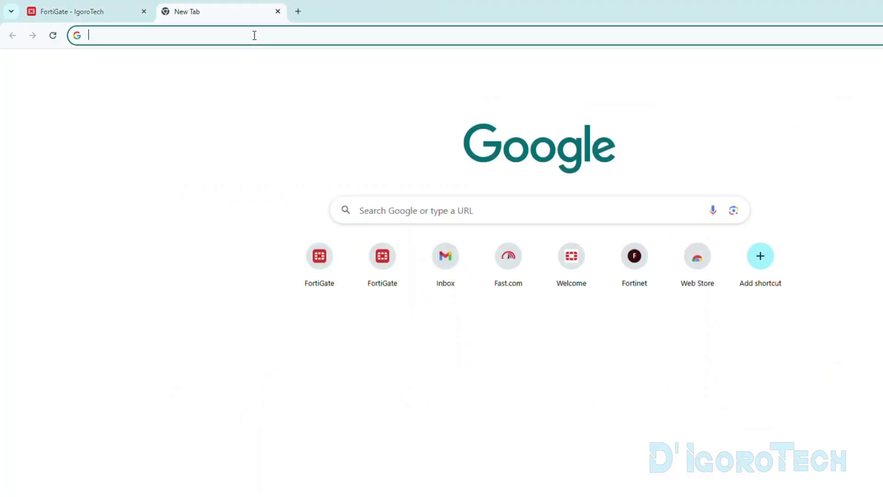
pyautogui.write('support.fortinet.com')
pyautogui.doubleClick(133, 35)
pyautogui.tripleClick(134, 35)
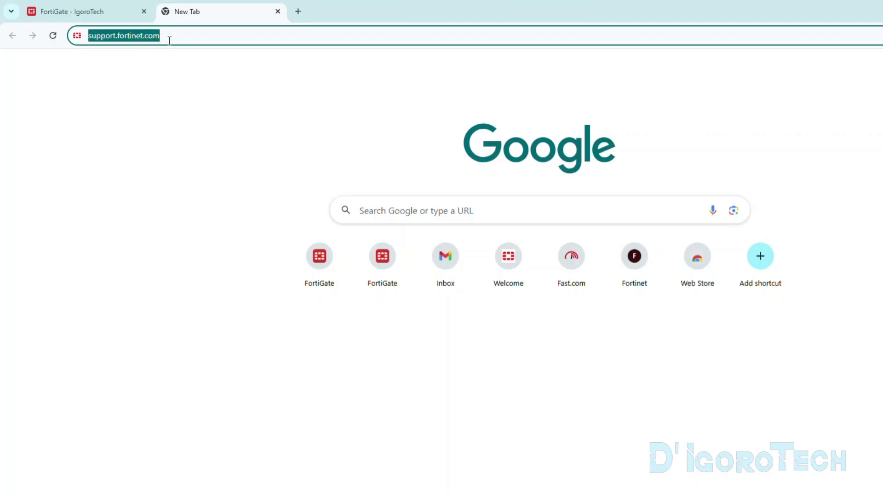
pyautogui.press('Return')
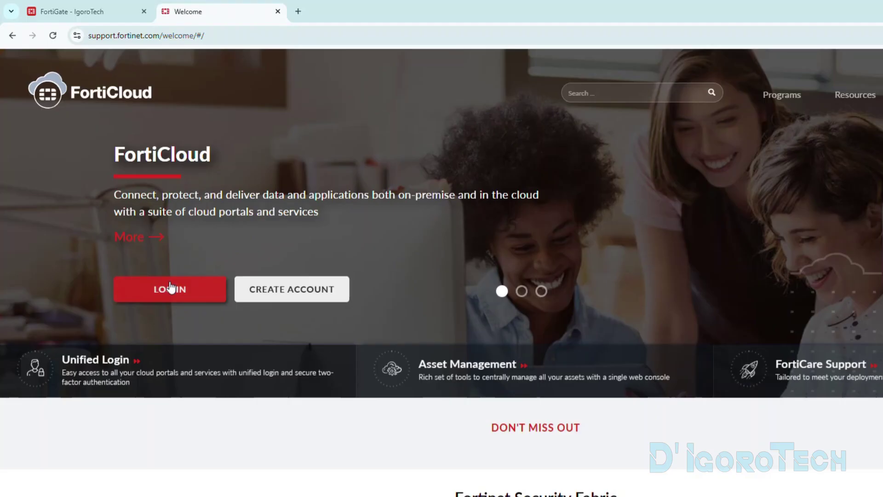
# Submit the account e-mail for a new FortiCloud account and complete the human check to request an email verification code
pyautogui.click(282, 281)
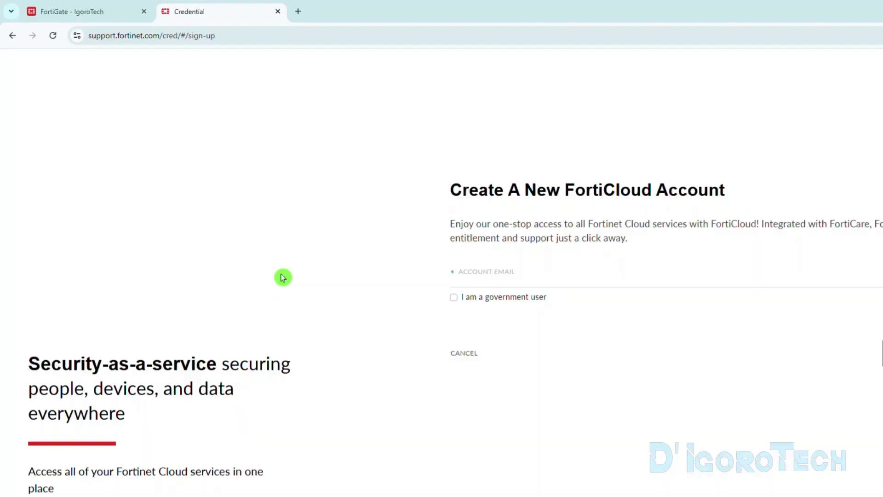
pyautogui.click(484, 267)
pyautogui.hotkey('ctrl', 'v')
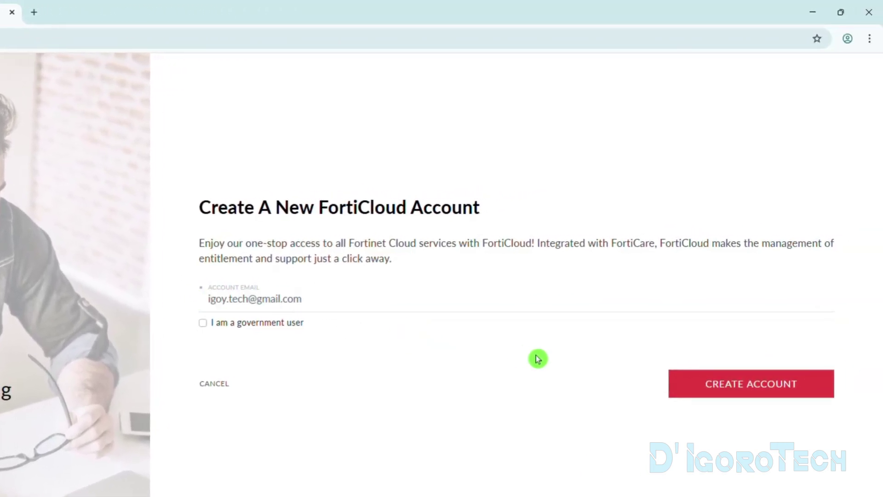
pyautogui.click(722, 373)
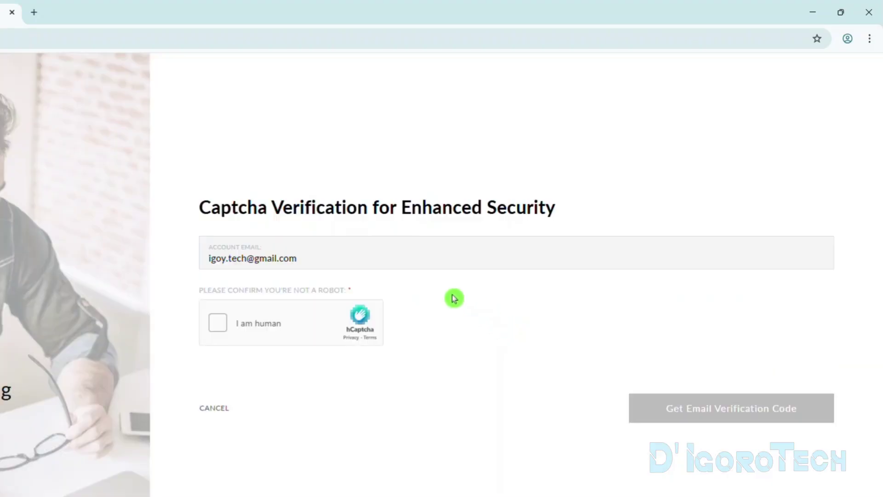
pyautogui.click(218, 324)
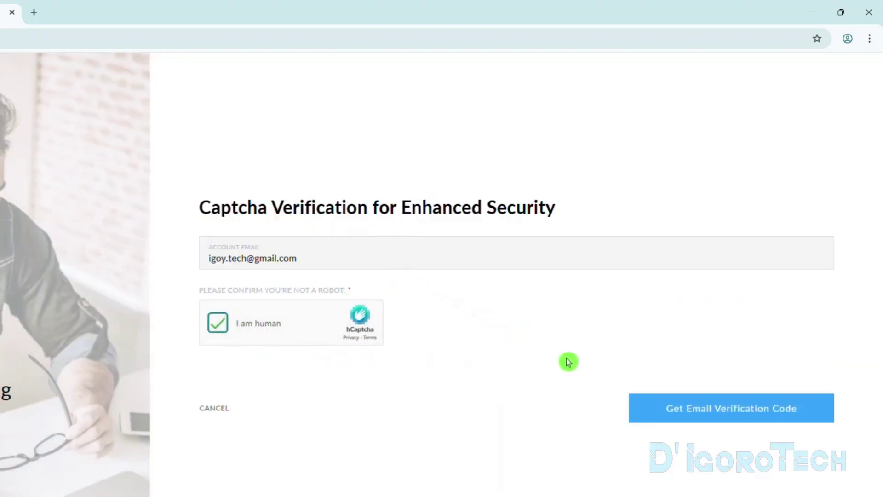
pyautogui.click(706, 408)
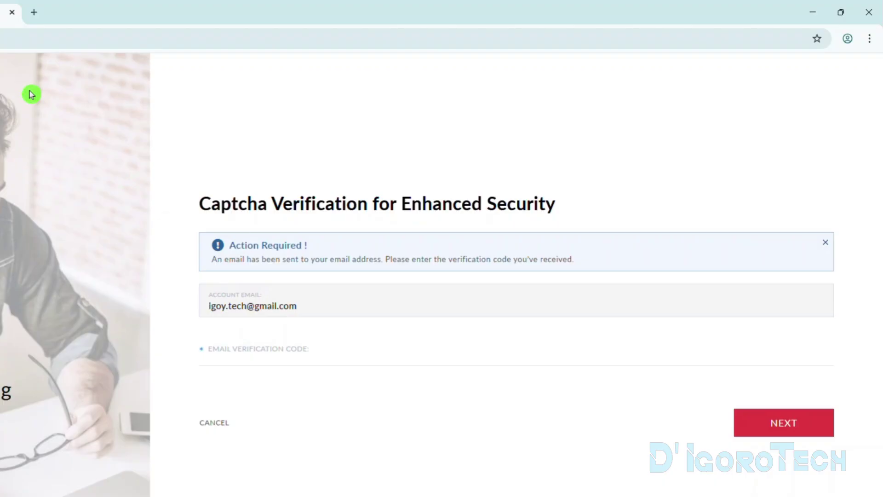
# Open Gmail in a new tab and select the security code in the Fortinet verification email for copying
pyautogui.click(34, 12)
pyautogui.write('gmail.com')
pyautogui.press('Return')
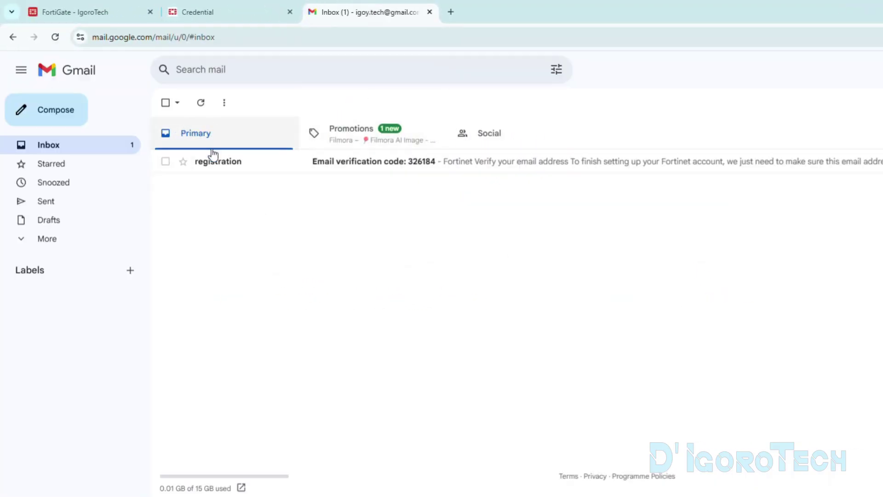
pyautogui.click(420, 165)
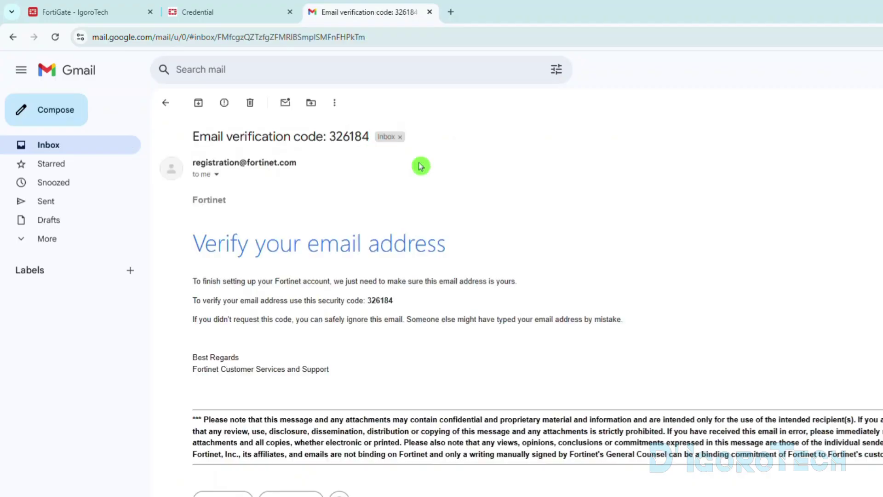
pyautogui.moveTo(393, 301); pyautogui.dragTo(372, 301)
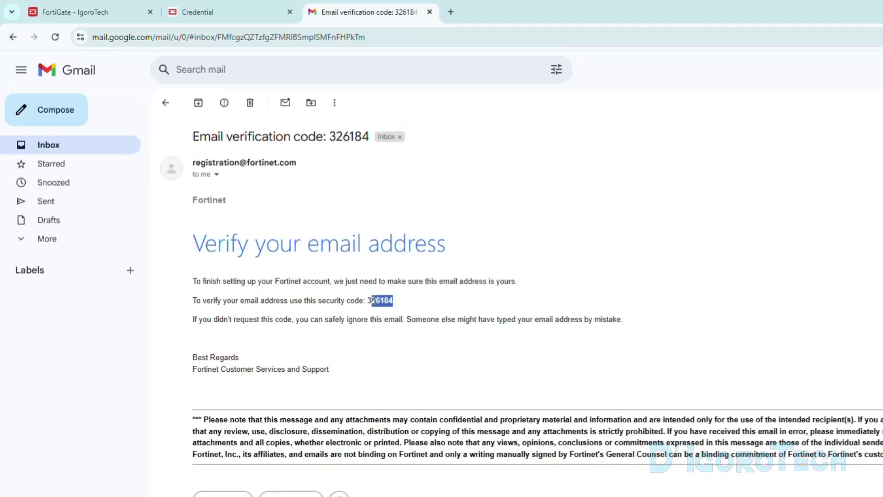
# Paste the email verification code into the FortiCloud sign-up page and continue to the credentials
pyautogui.click(267, 13)
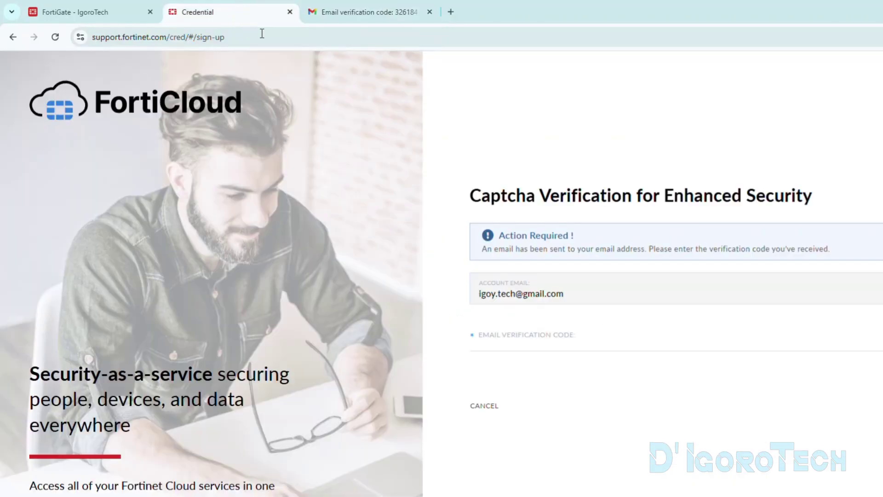
pyautogui.click(512, 329)
pyautogui.hotkey('ctrl', 'v')
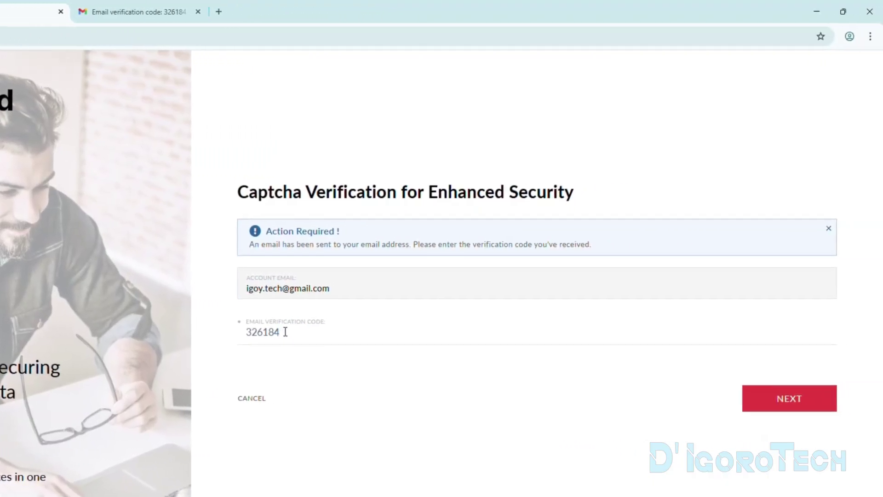
pyautogui.click(790, 406)
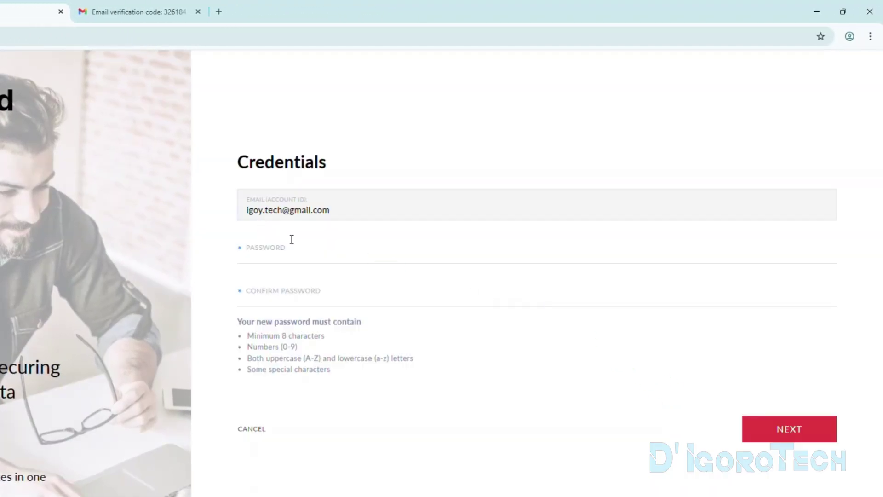
# Enter and confirm the new FortiCloud account password, and submit the credentials
pyautogui.click(280, 253)
pyautogui.write('••••••••••')
pyautogui.press('Tab')
pyautogui.write('•')
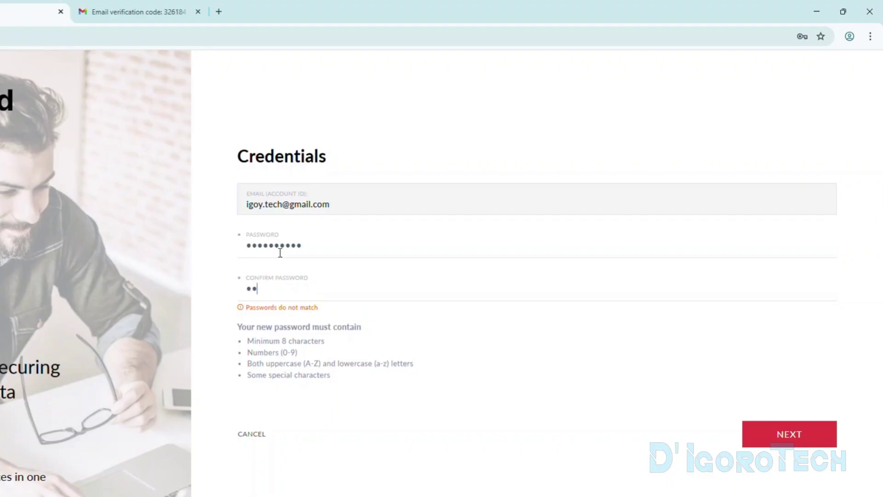
pyautogui.write('••••••••••')
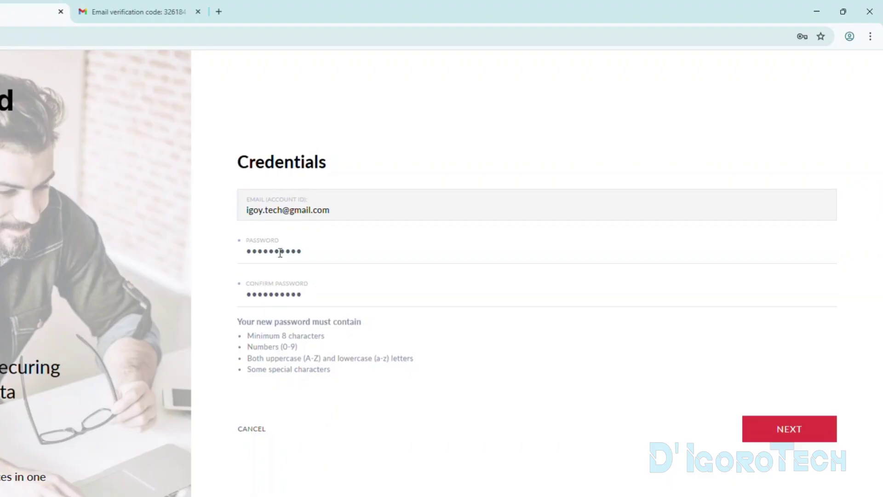
pyautogui.click(782, 434)
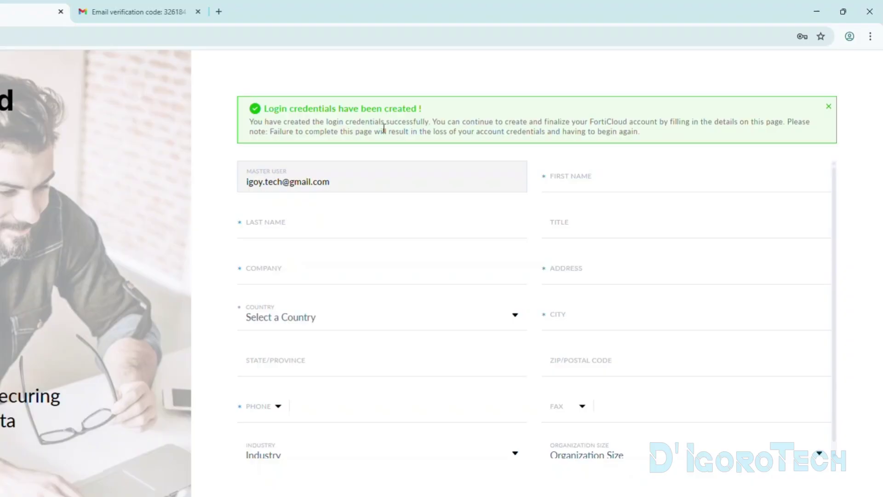
# Highlight the notice's sentence about failing to complete the account details page
pyautogui.moveTo(271, 133); pyautogui.dragTo(649, 137)
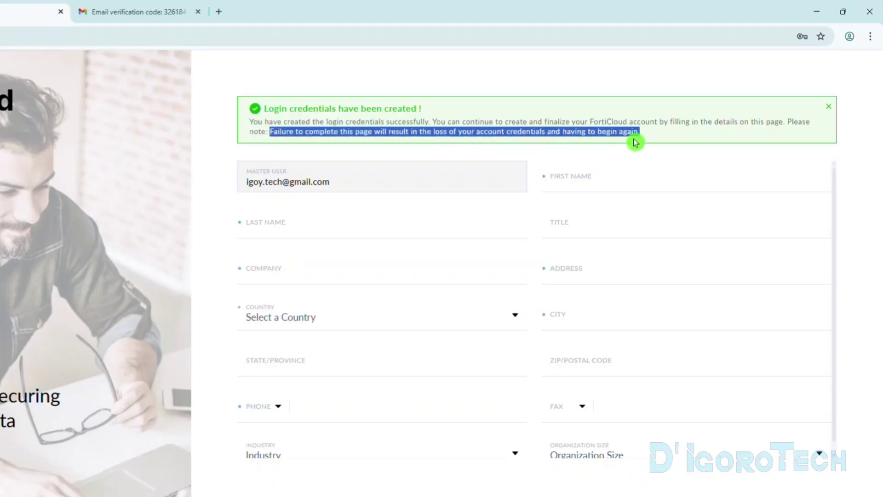
# Fill in the master user's personal and company details with country MALAYSIA, industry Technology and organization size 1-24 employees, and submit the form
pyautogui.click(597, 171)
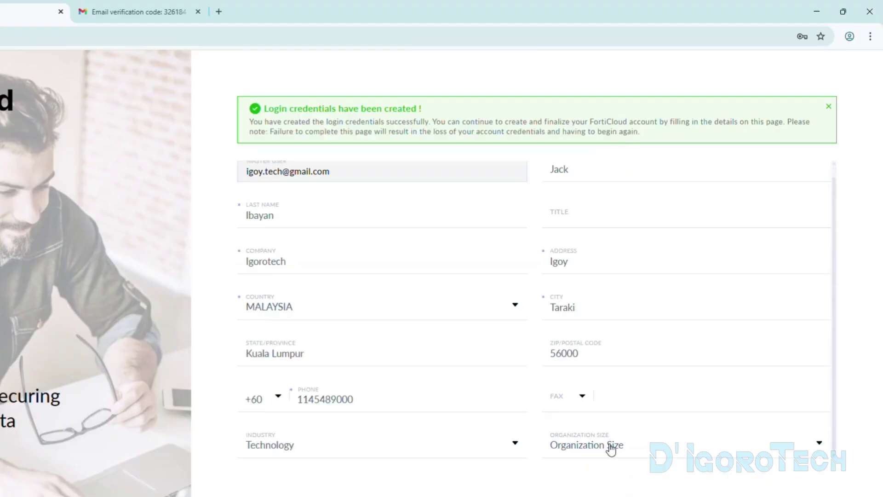
pyautogui.click(611, 449)
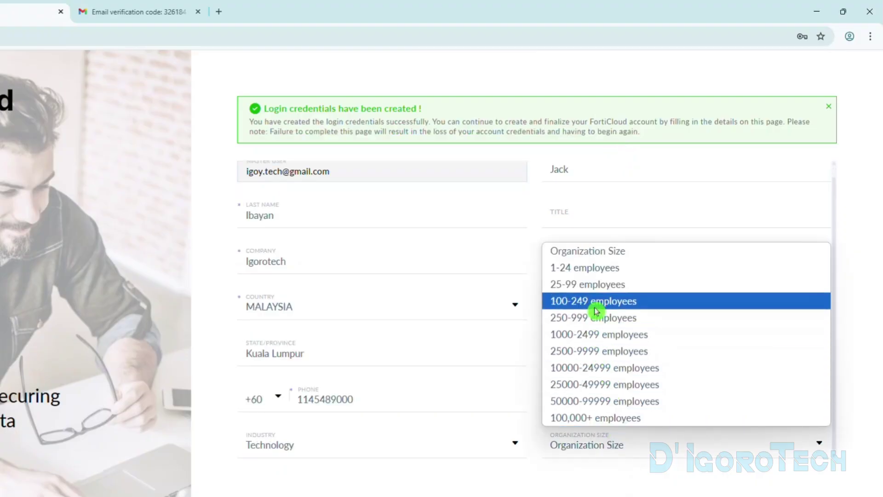
pyautogui.click(589, 268)
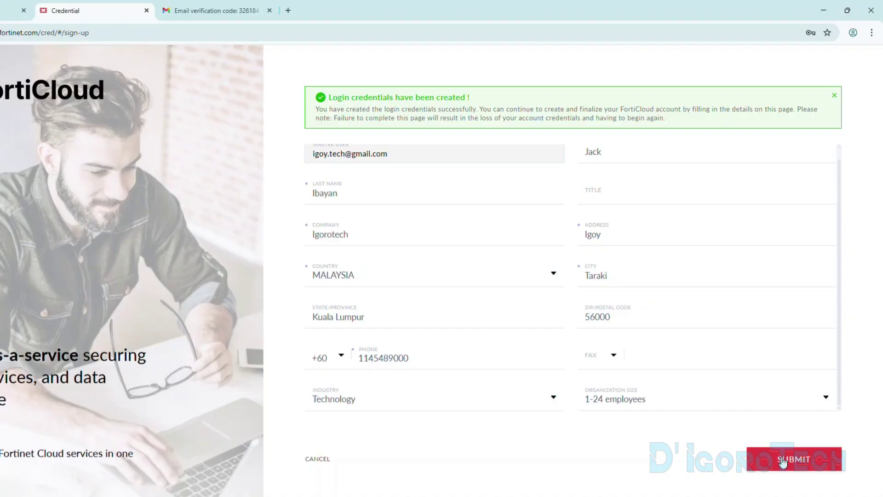
pyautogui.click(782, 461)
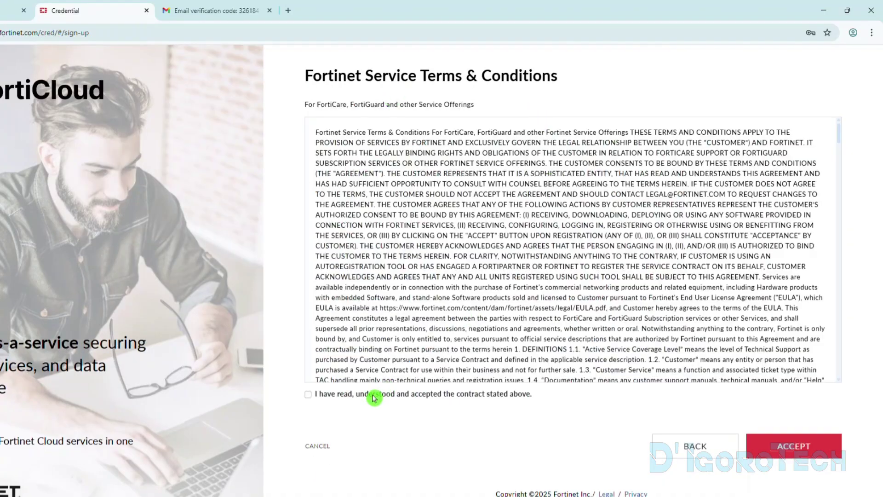
# Accept the Fortinet Service Terms & Conditions and complete the FortiCloud account creation
pyautogui.moveTo(838, 138); pyautogui.dragTo(437, 396)
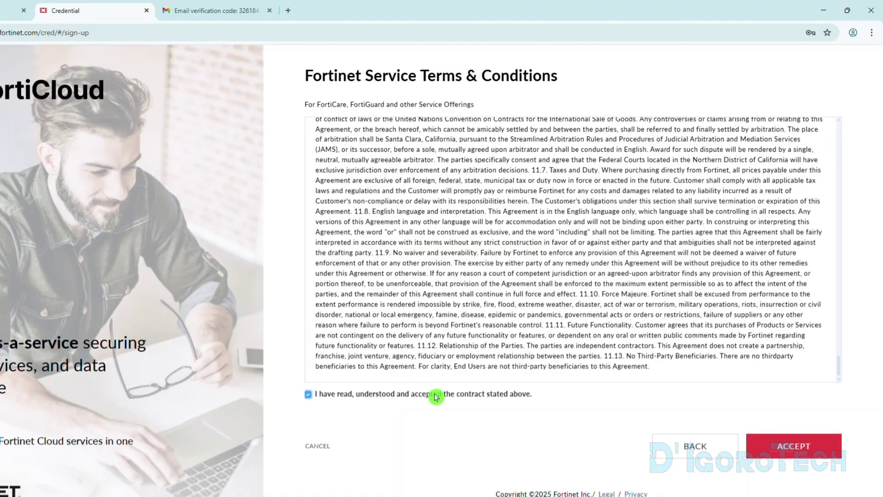
pyautogui.click(799, 450)
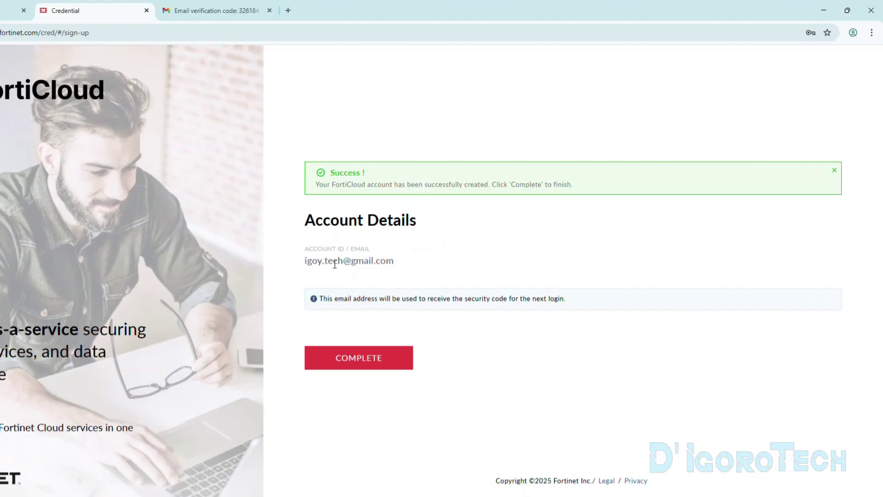
pyautogui.moveTo(321, 300); pyautogui.dragTo(578, 306)
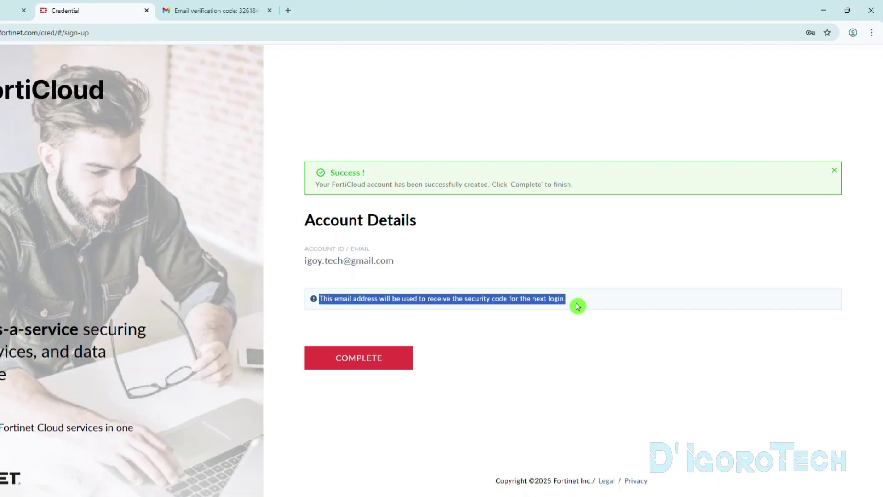
pyautogui.click(382, 354)
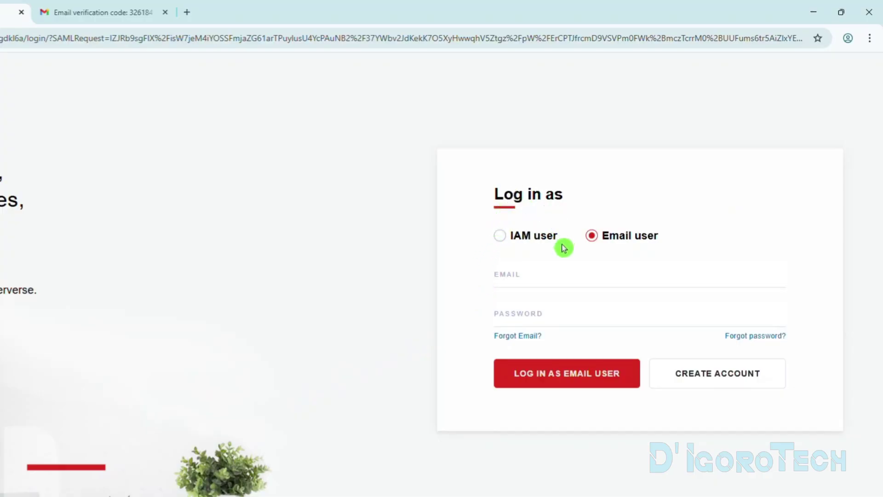
# Log in to FortiCloud as an email user with the account's email address and password
pyautogui.click(546, 271)
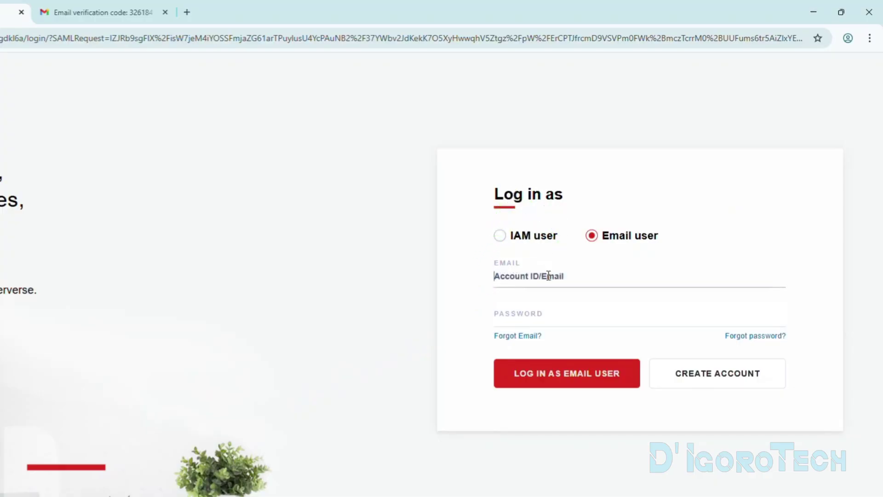
pyautogui.hotkey('ctrl', 'v')
pyautogui.click(525, 311)
pyautogui.write('•')
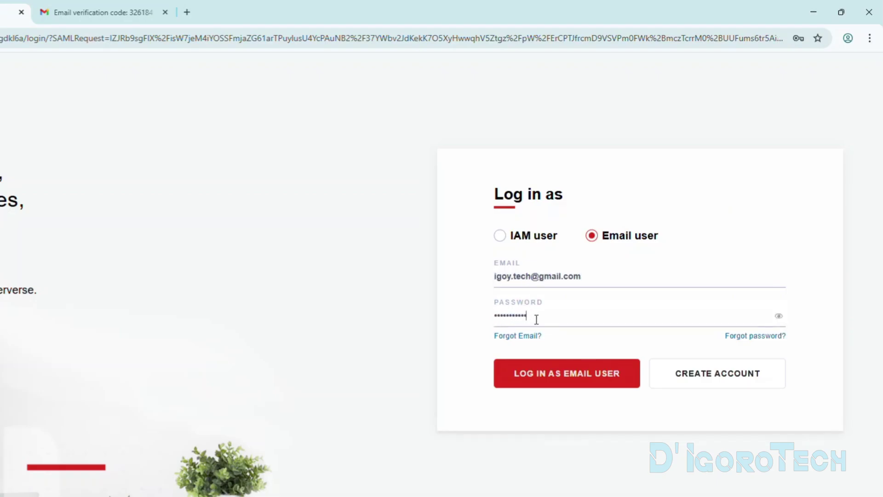
pyautogui.click(560, 384)
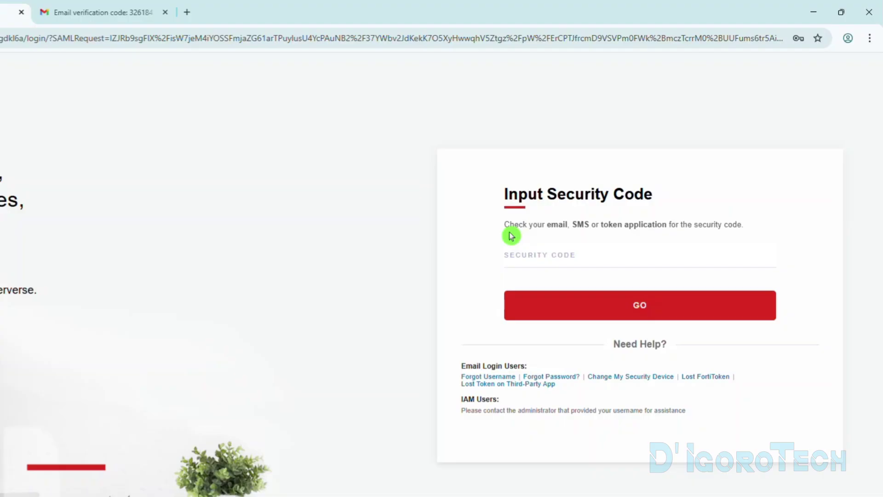
# Highlight the email, SMS and token application options in the security code instructions
pyautogui.moveTo(547, 222); pyautogui.dragTo(662, 224)
pyautogui.click(609, 224)
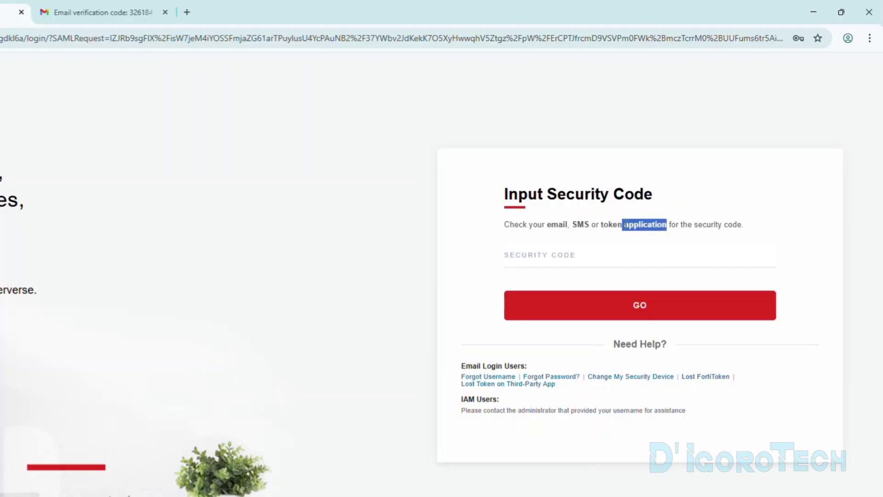
pyautogui.click(606, 227)
pyautogui.moveTo(602, 226); pyautogui.dragTo(622, 226)
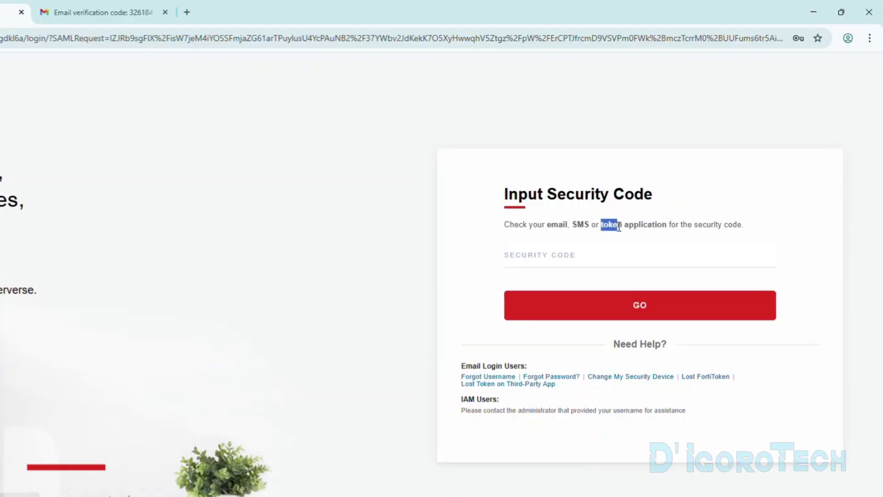
# Switch to Gmail and copy the authentication token code from the newest Fortinet email in the inbox
pyautogui.click(599, 250)
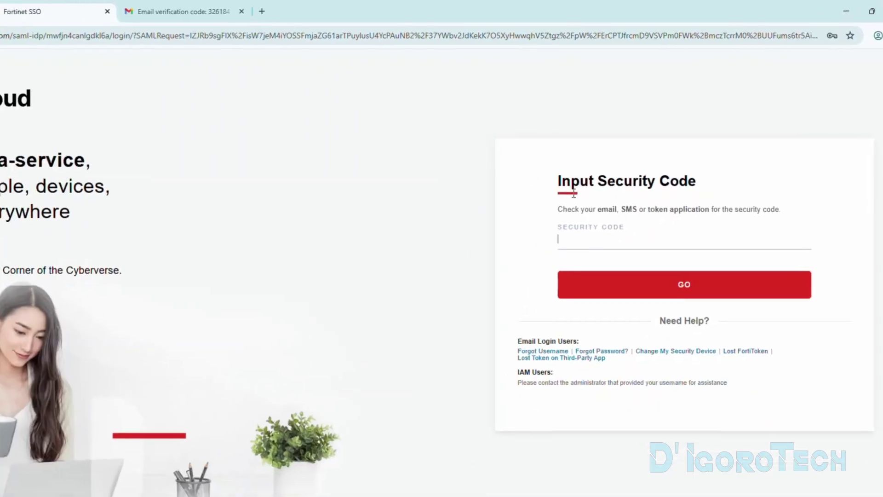
pyautogui.click(152, 11)
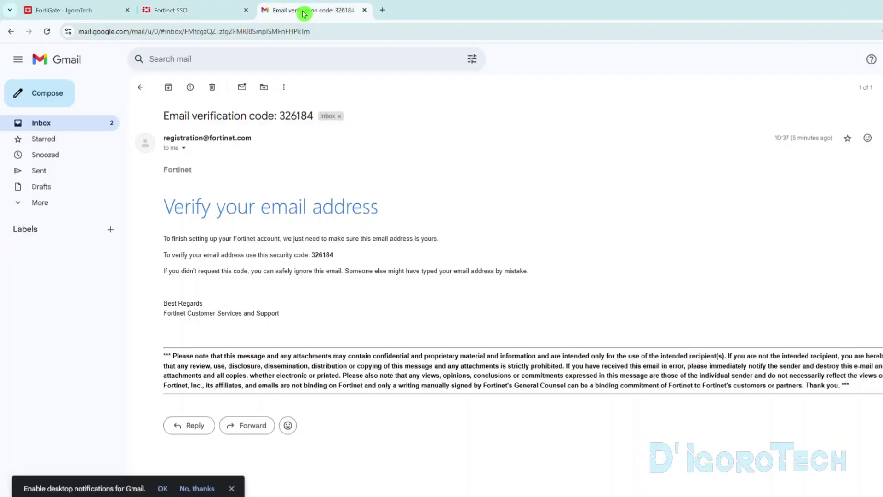
pyautogui.click(72, 125)
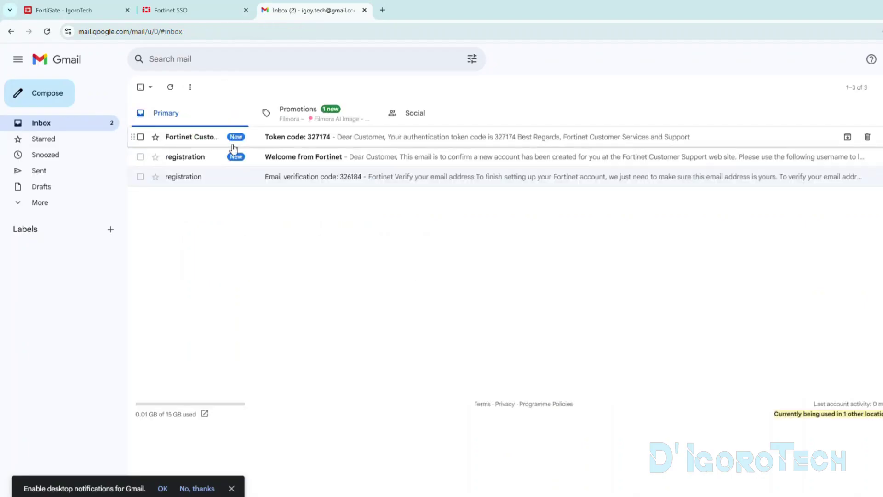
pyautogui.click(282, 143)
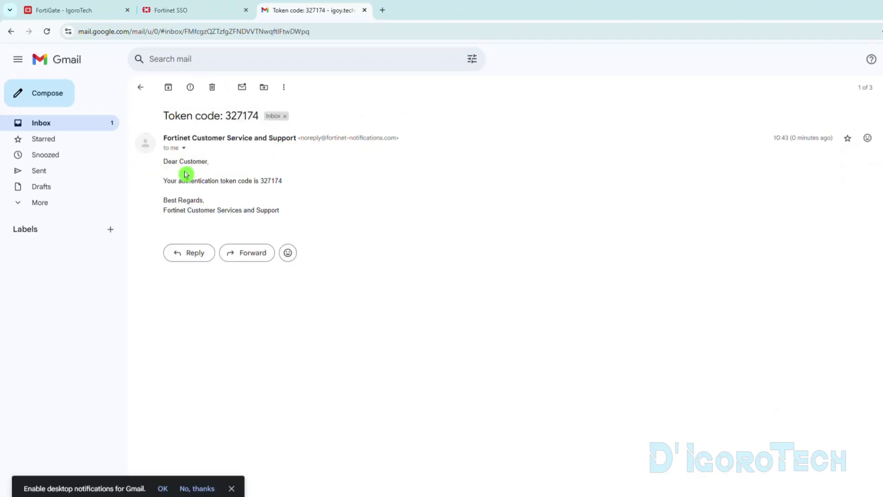
pyautogui.moveTo(261, 180); pyautogui.dragTo(283, 180)
pyautogui.hotkey('ctrl', 'c')
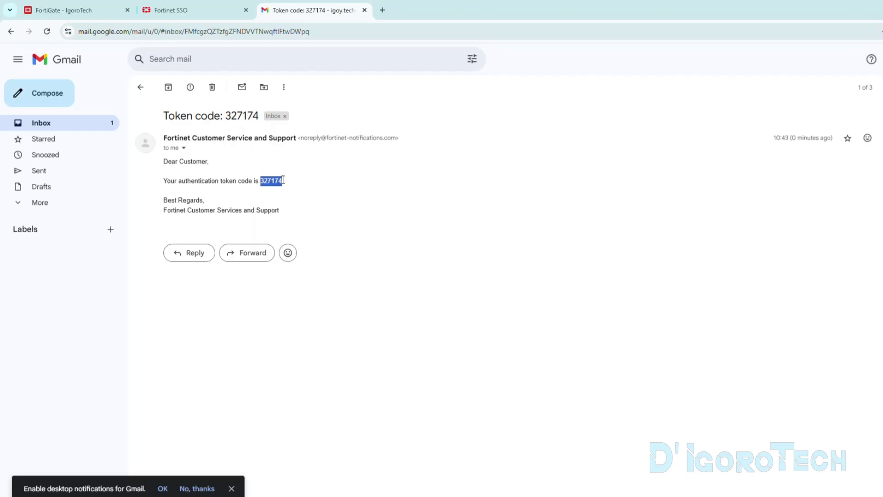
# Paste the token code as the security code on the Fortinet SSO page and submit it to finish logging in
pyautogui.click(207, 10)
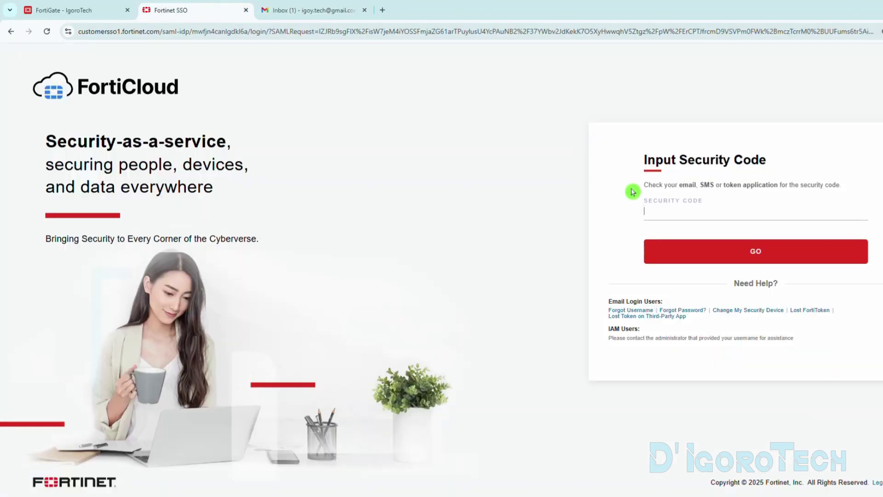
pyautogui.hotkey('ctrl', 'v')
pyautogui.press('Return')
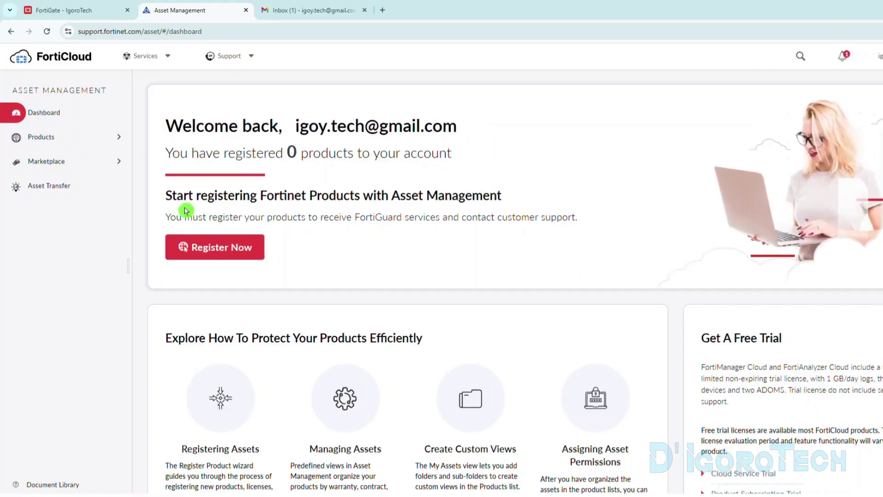
# Highlight the Asset Management dashboard's heading and note about registering Fortinet products
pyautogui.moveTo(223, 195); pyautogui.dragTo(468, 195)
pyautogui.click(154, 204)
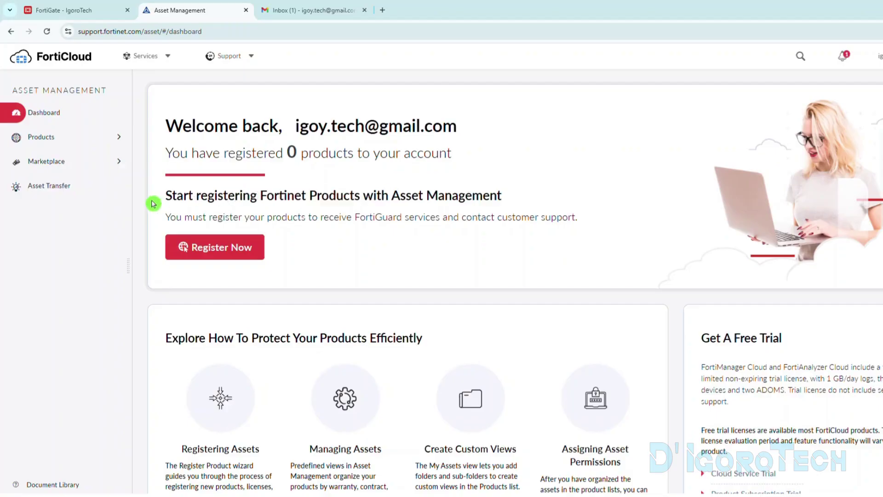
pyautogui.moveTo(154, 204); pyautogui.dragTo(497, 216)
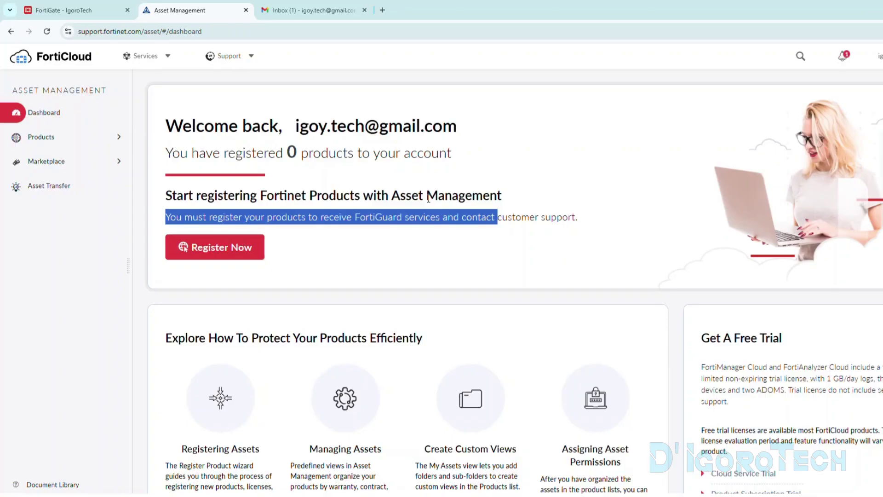
pyautogui.click(341, 197)
pyautogui.moveTo(168, 203); pyautogui.dragTo(505, 196)
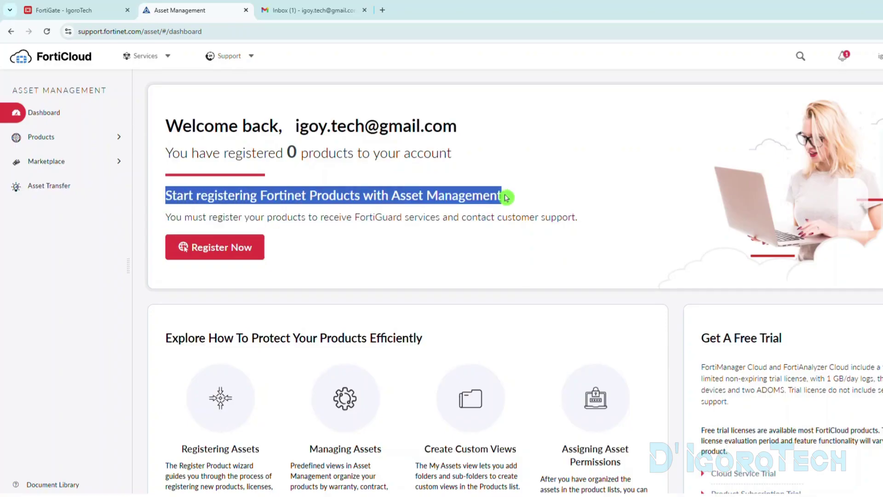
pyautogui.click(396, 246)
# Open the product registration form and highlight the kinds of registration code it accepts
pyautogui.click(209, 253)
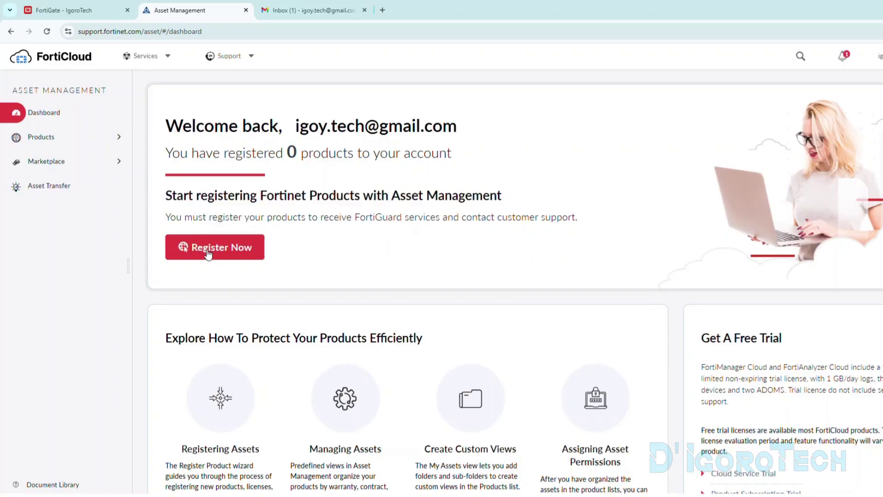
pyautogui.moveTo(239, 145); pyautogui.dragTo(291, 152)
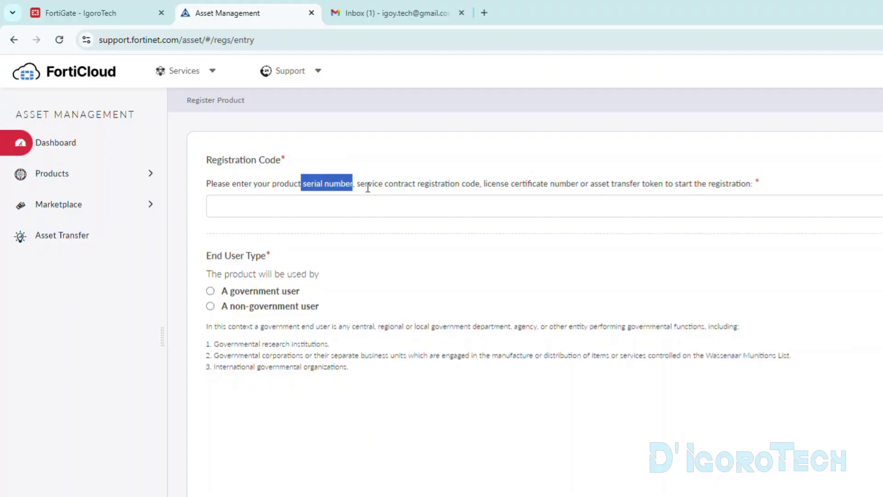
pyautogui.moveTo(357, 184); pyautogui.dragTo(412, 186)
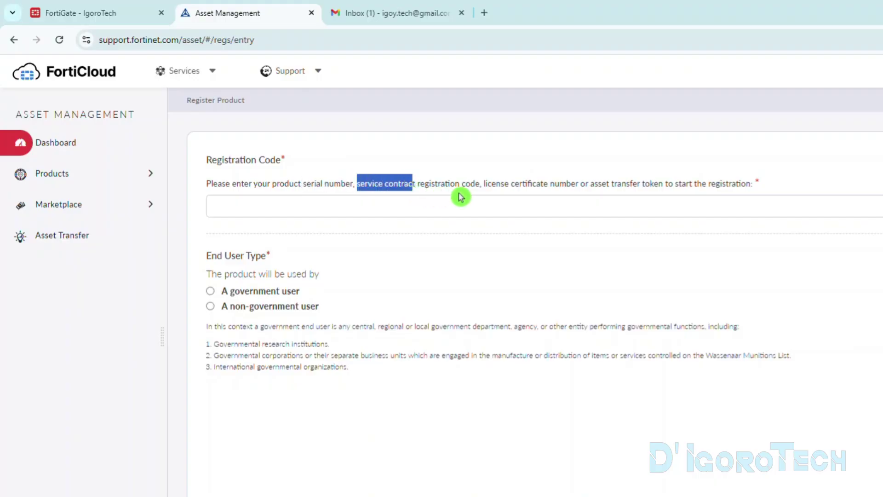
pyautogui.moveTo(416, 184); pyautogui.dragTo(592, 184)
pyautogui.click(646, 184)
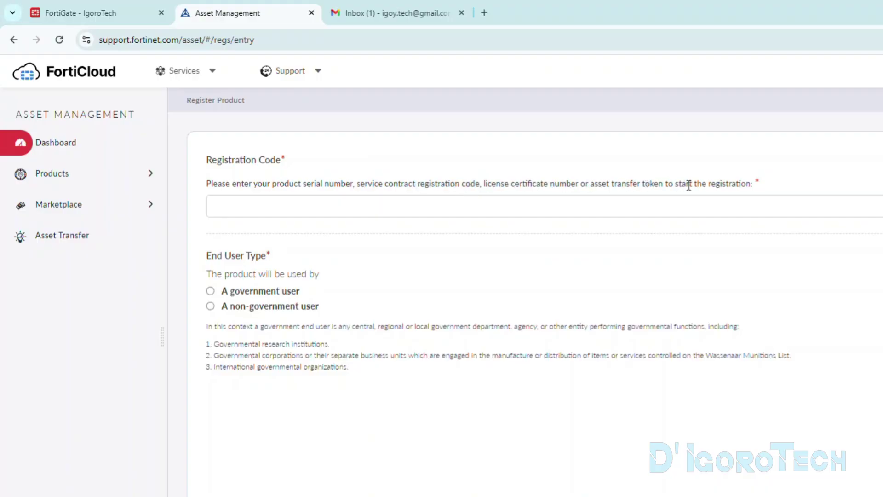
# Set the end user type to a non-government user, and leave the registration form for the Asset Management dashboard
pyautogui.click(396, 218)
pyautogui.click(356, 244)
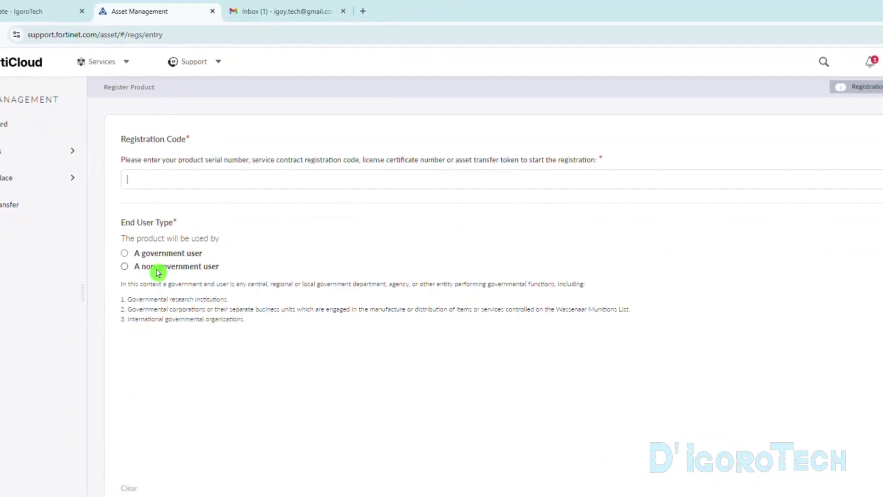
pyautogui.click(157, 270)
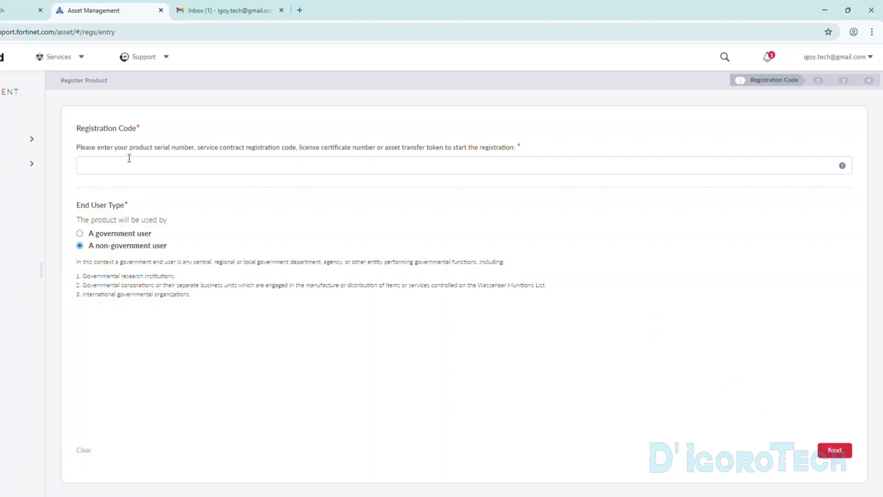
pyautogui.click(18, 115)
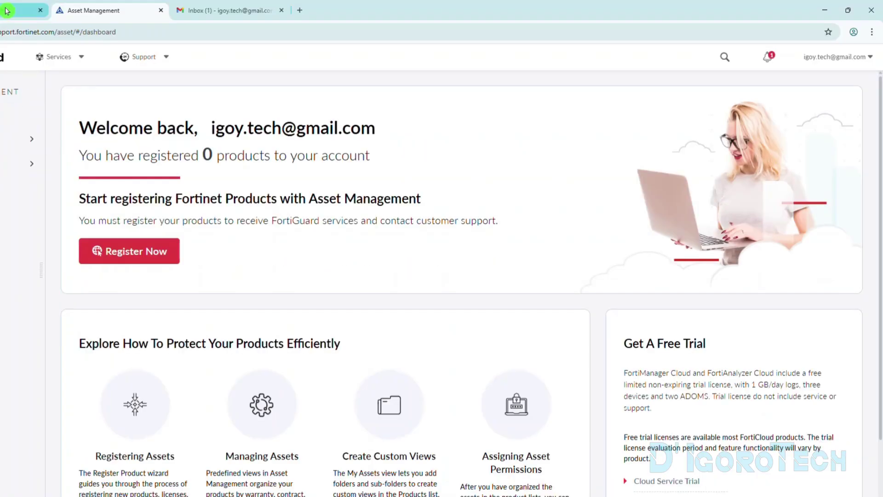
# Switch to the FortiGate web interface and examine the System Information and Licenses widgets on its dashboard
pyautogui.click(21, 10)
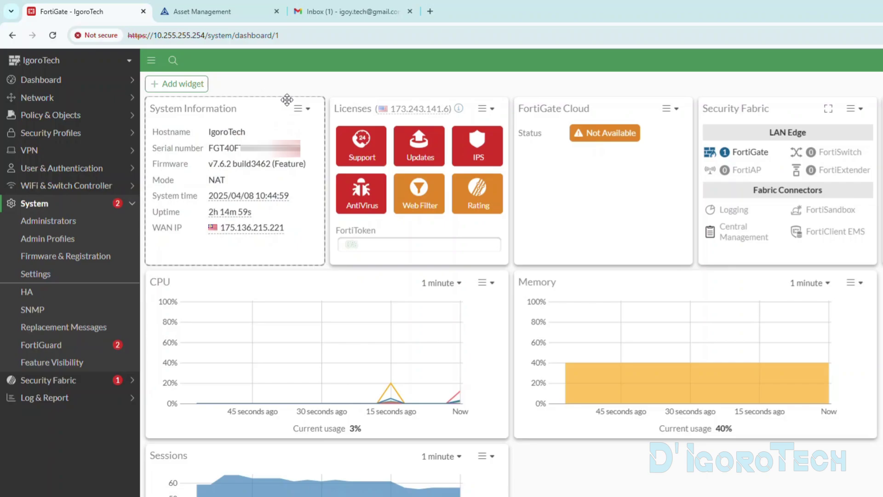
pyautogui.moveTo(352, 151)
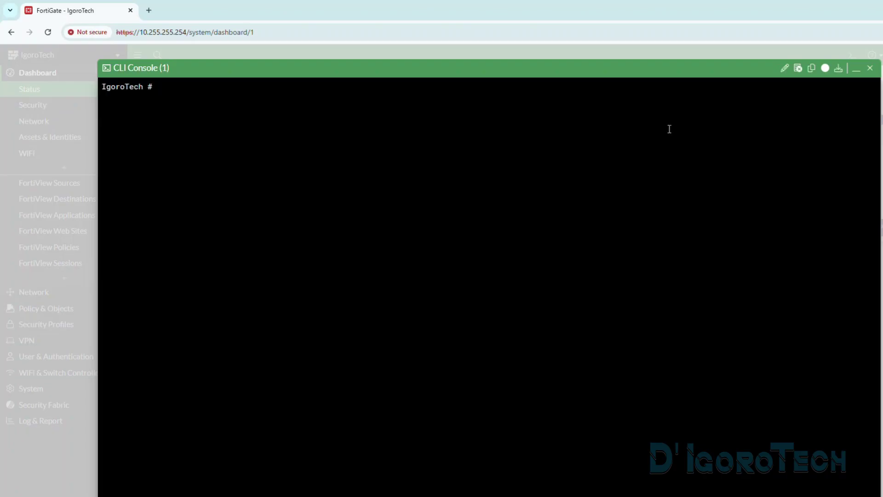
# Ping fortinet.com from the FortiGate's CLI console to test its connectivity
pyautogui.write('exe ping fortinet.com')
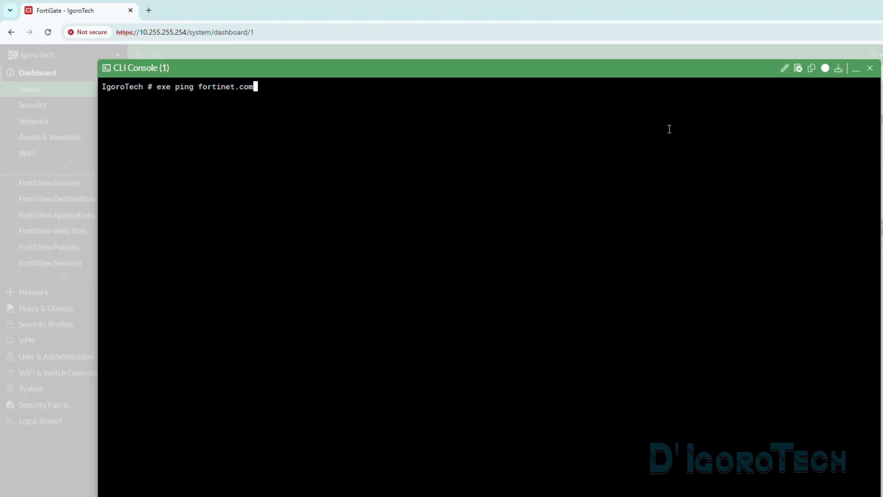
pyautogui.press('Return')
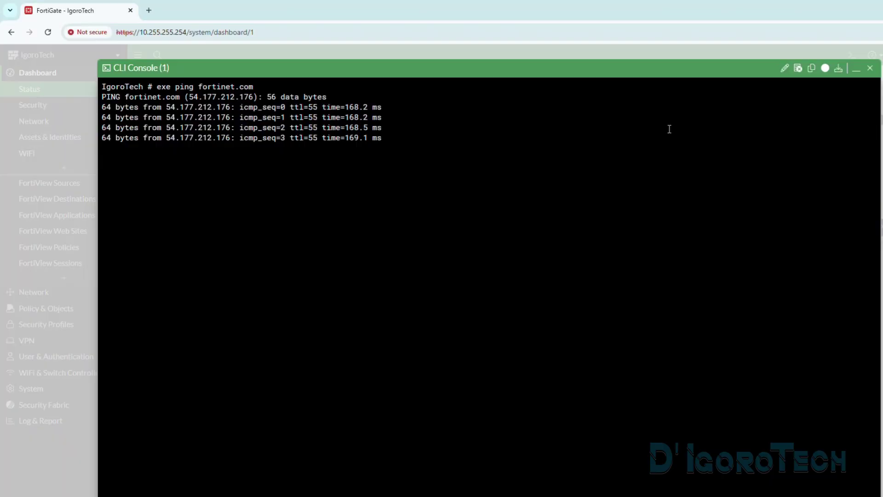
# Ping google.com from the FortiGate's CLI console to test its internet connectivity
pyautogui.write('e')
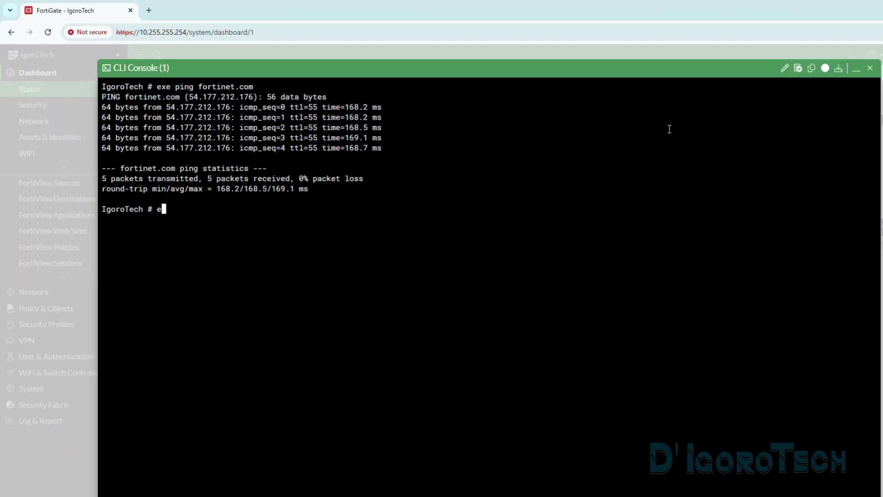
pyautogui.write('xe ping google.com')
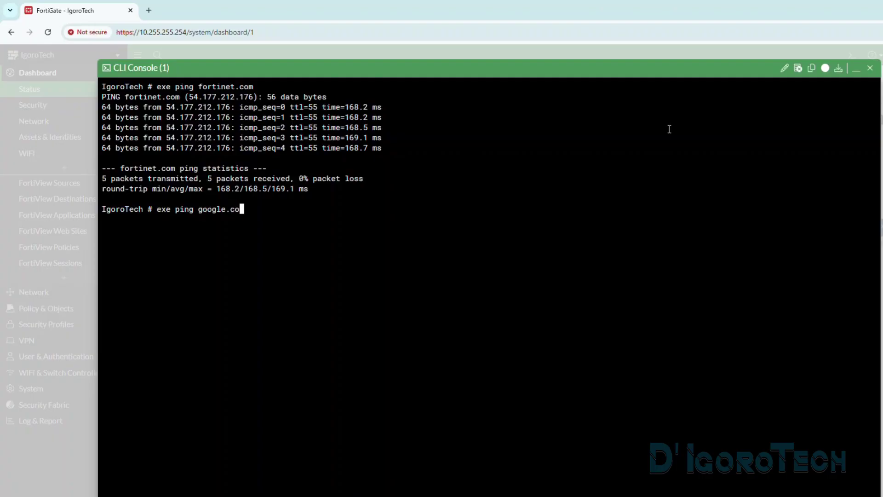
pyautogui.press('Return')
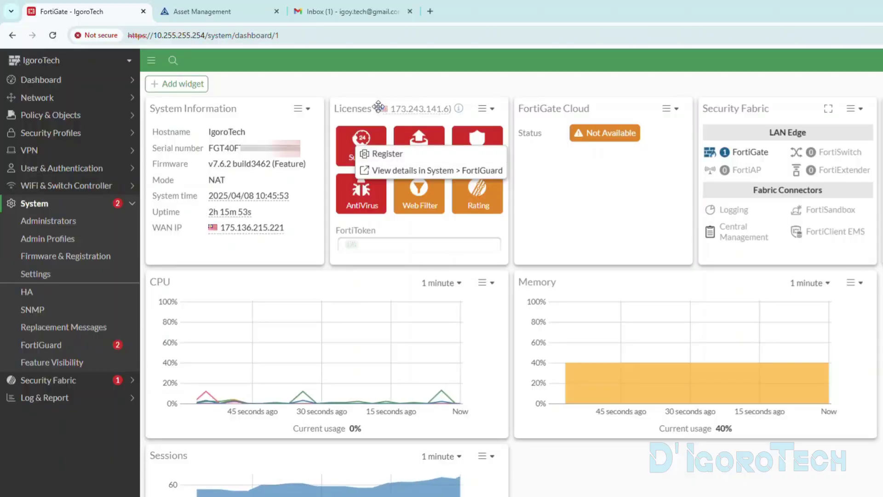
# Open the FortiCare registration form from the Support license in the Licenses widget
pyautogui.moveTo(378, 106); pyautogui.dragTo(362, 138)
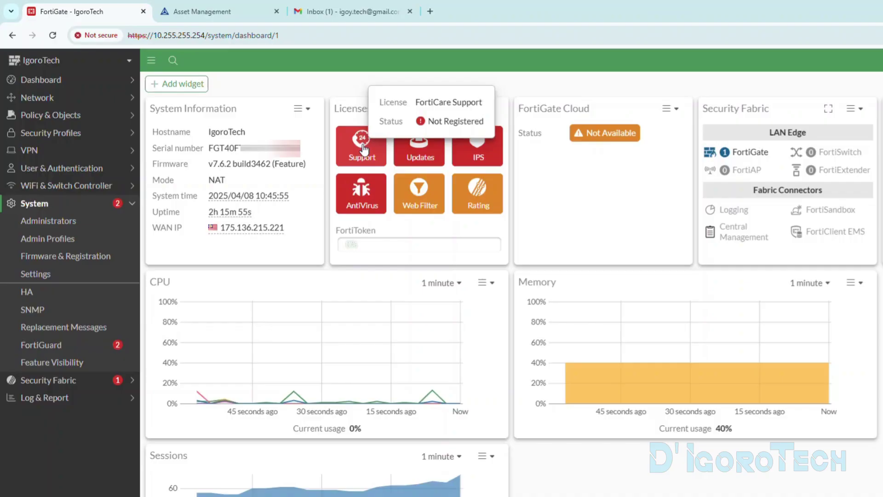
pyautogui.click(364, 149)
pyautogui.click(384, 153)
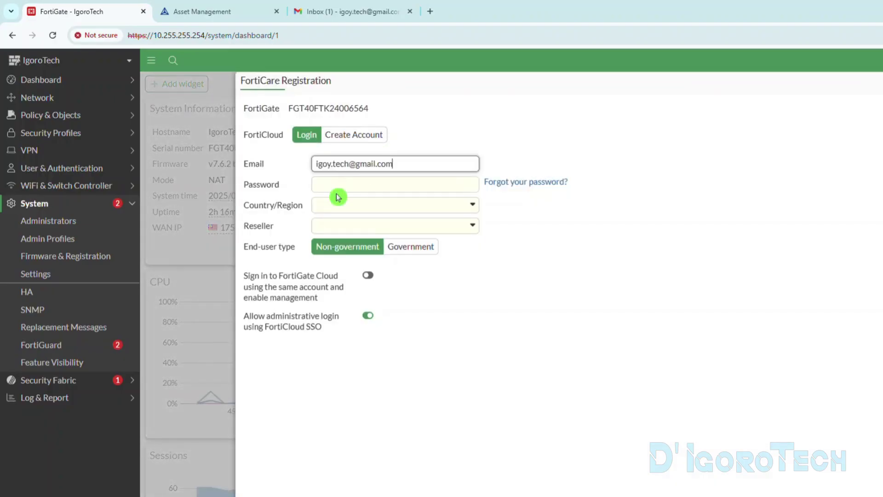
# Enter the FortiCloud account password in the FortiCare registration form
pyautogui.click(335, 184)
pyautogui.write('•')
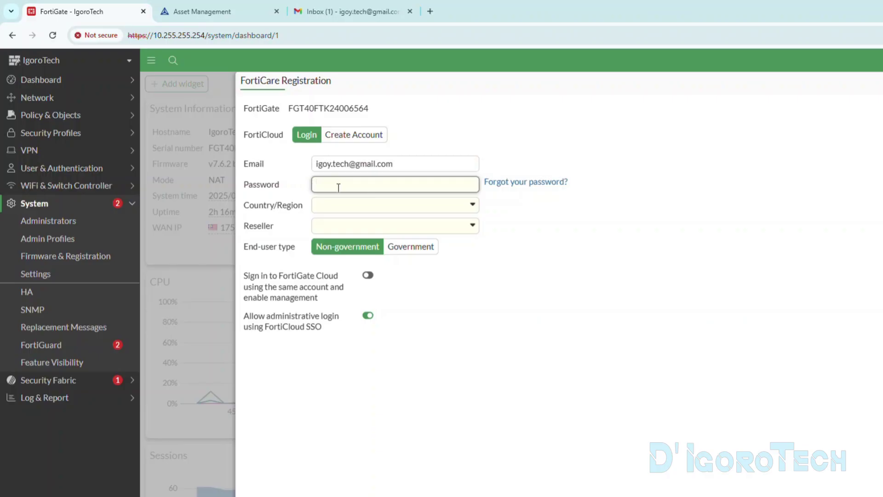
pyautogui.write('•••••••••••')
pyautogui.press('Tab')
pyautogui.press('Tab')
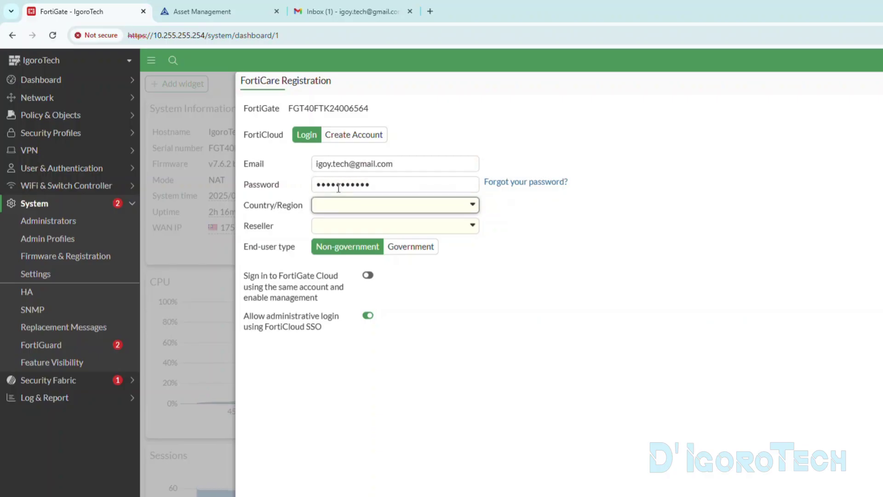
# Set the registration's country/region to Malaysia
pyautogui.click(338, 204)
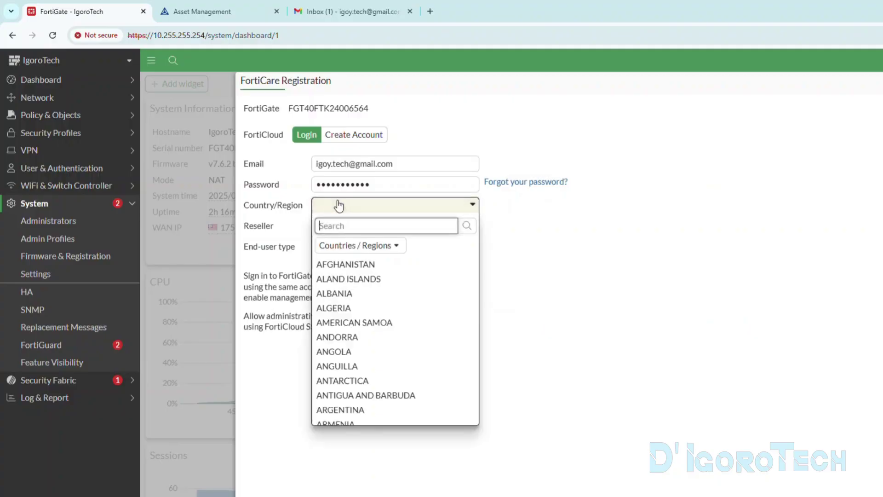
pyautogui.write('malay')
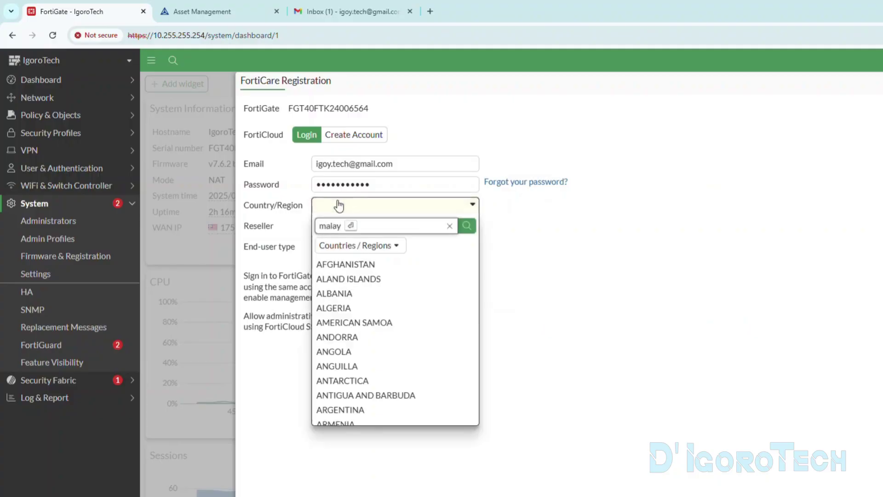
pyautogui.click(344, 260)
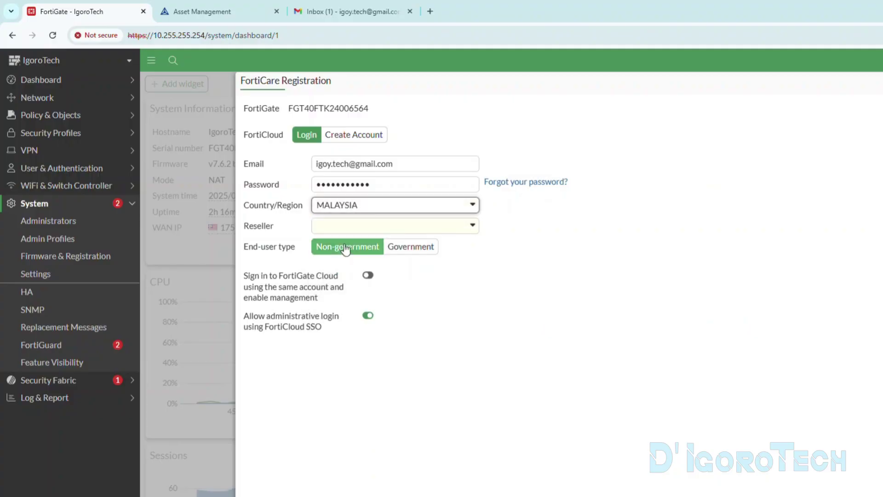
# Search the resellers for "breit" and choose Breitkom Network Sdn Bhd as the reseller
pyautogui.click(339, 223)
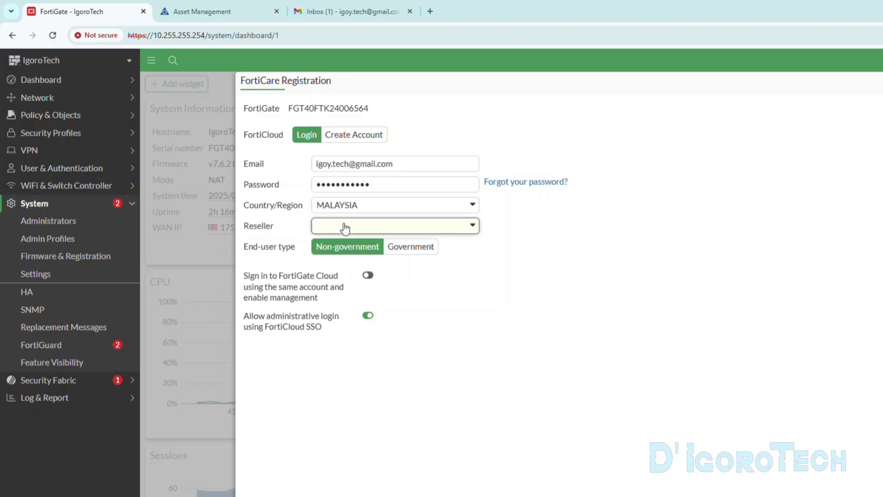
pyautogui.click(352, 251)
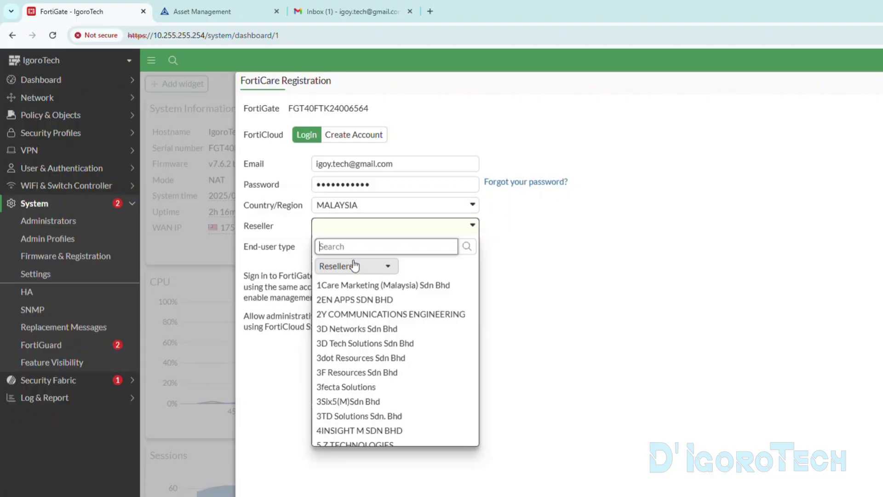
pyautogui.scroll(-3, 394, 340)
pyautogui.scroll(-12, 397, 349)
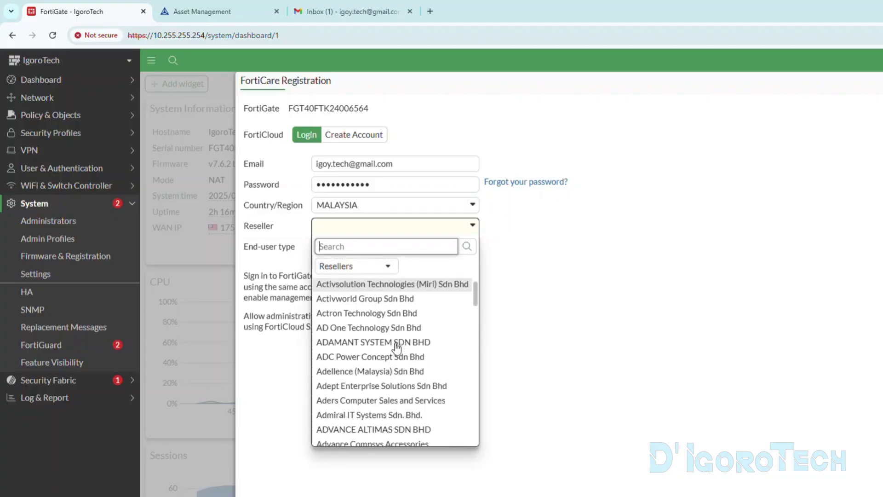
pyautogui.scroll(4, 386, 303)
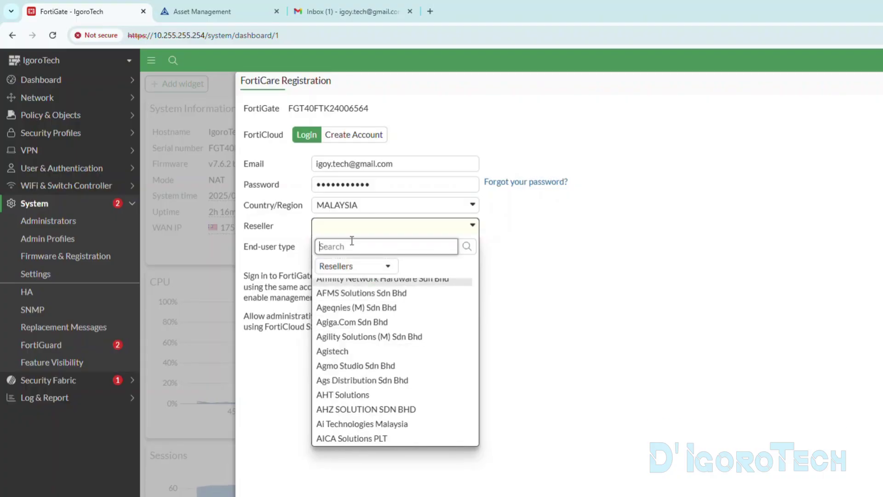
pyautogui.write('breit')
pyautogui.press('Return')
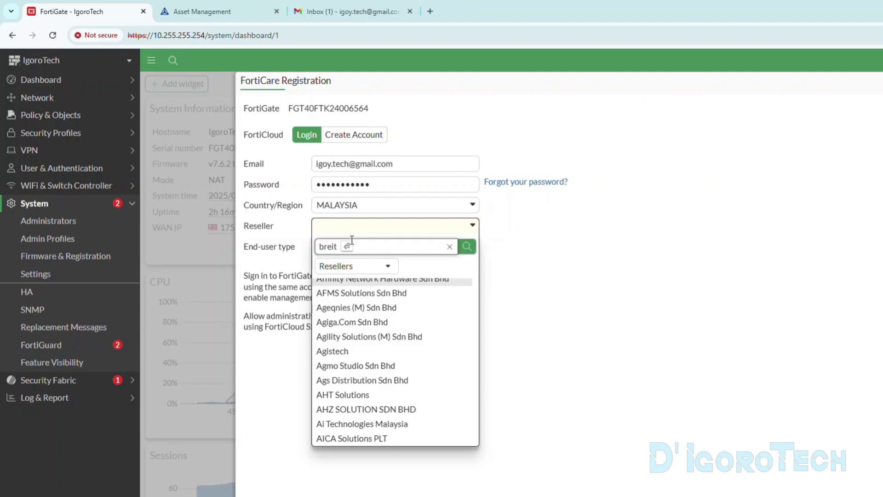
pyautogui.click(368, 286)
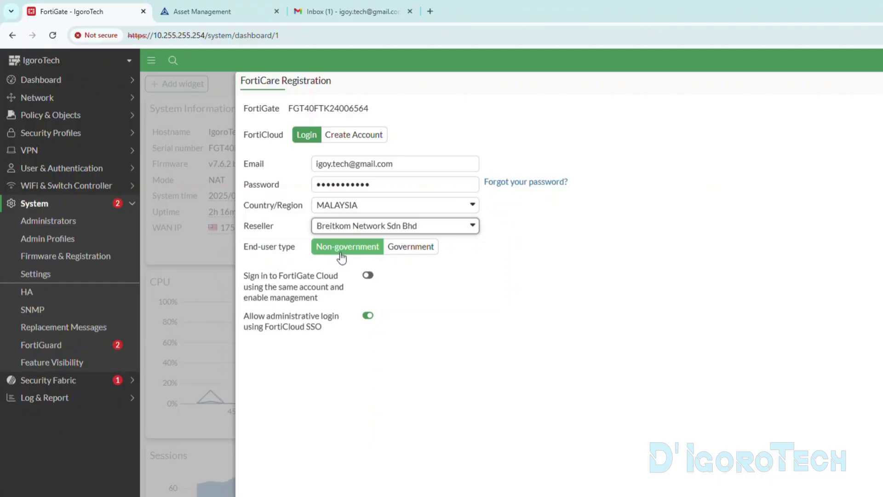
# Leave FortiGate Cloud sign-in off, disable administrative login using FortiCloud SSO, and submit the registration details
pyautogui.click(368, 275)
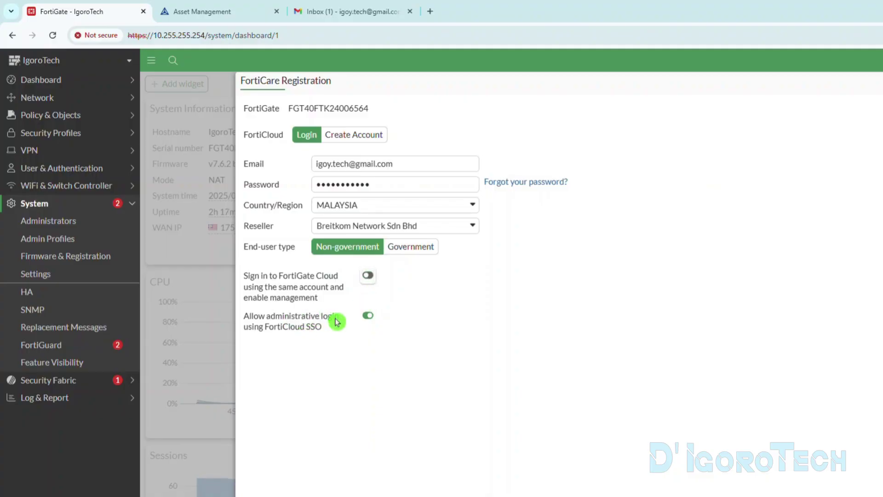
pyautogui.click(368, 318)
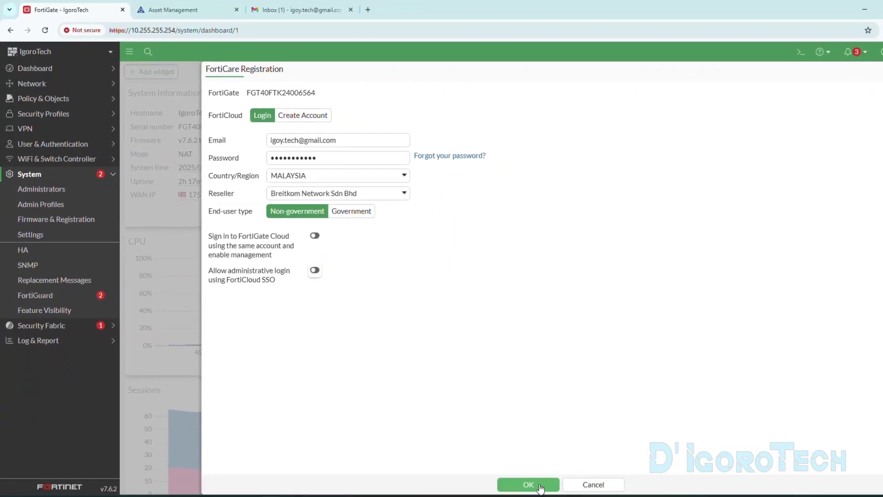
pyautogui.click(529, 484)
# Read through the FortiCare terms and conditions, agree to them, and submit the registration
pyautogui.scroll(-4, 401, 314)
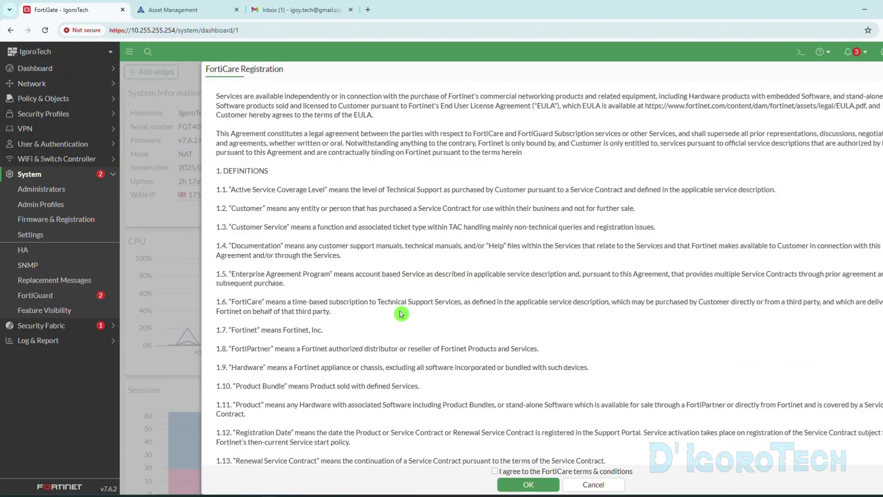
pyautogui.scroll(-9, 401, 314)
pyautogui.scroll(-20, 452, 366)
pyautogui.click(494, 471)
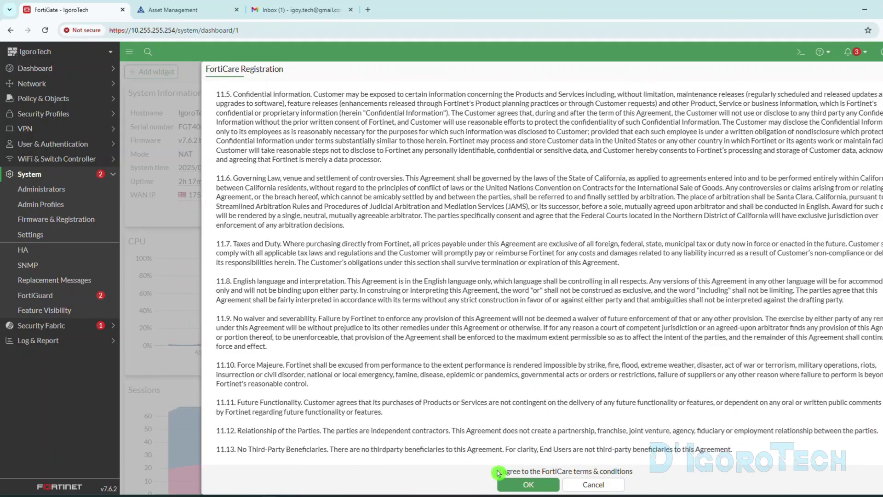
pyautogui.click(528, 484)
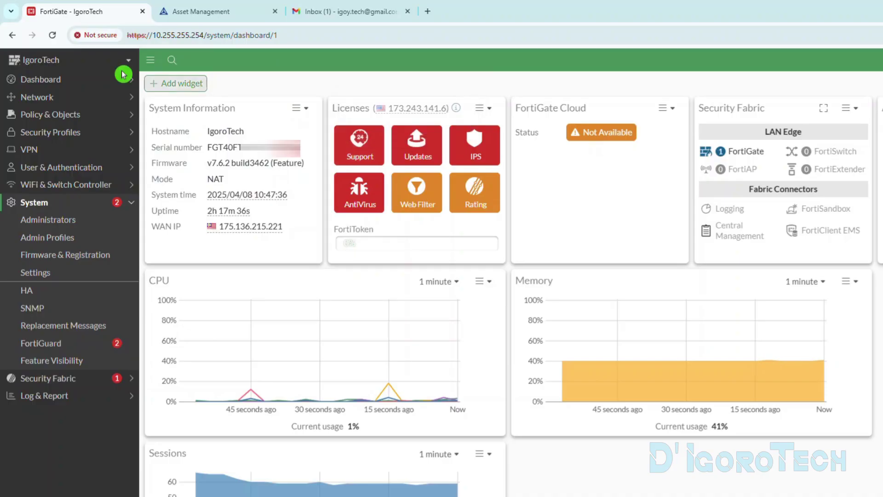
# Reload the FortiGate dashboard and check the status of the Support, Updates, IPS, Web Filter, Rating and AntiVirus licenses
pyautogui.click(52, 35)
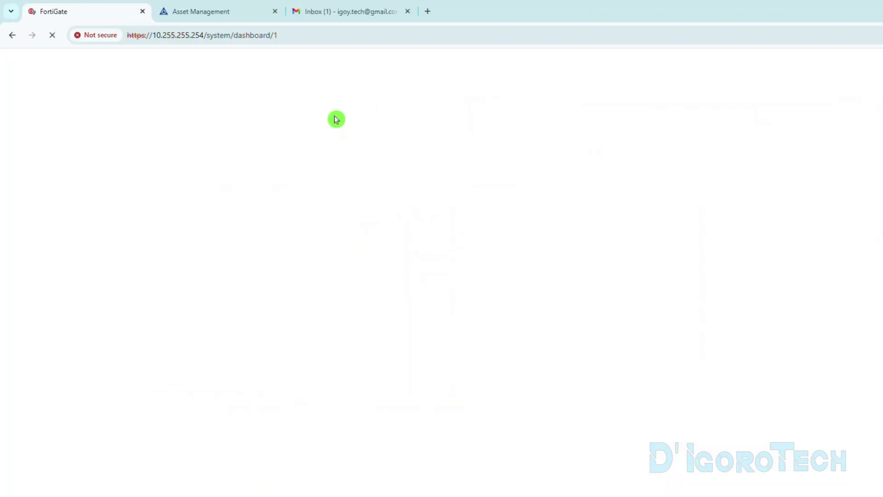
pyautogui.moveTo(360, 150)
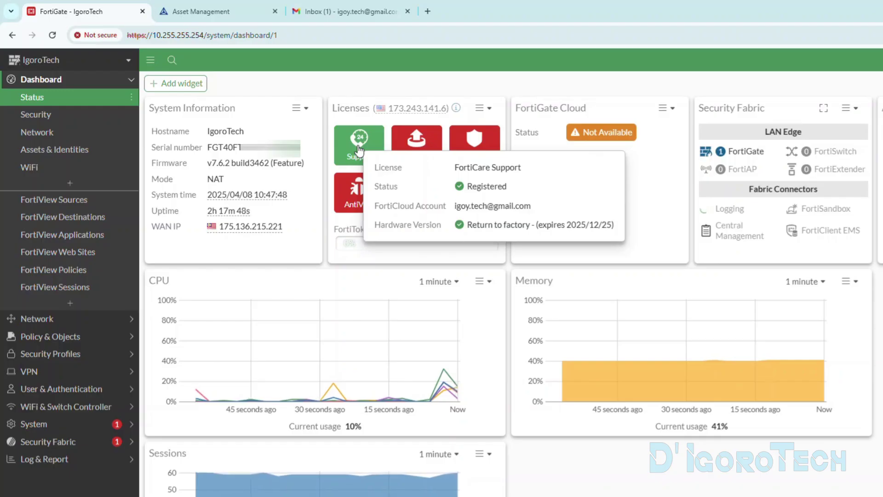
pyautogui.moveTo(422, 150)
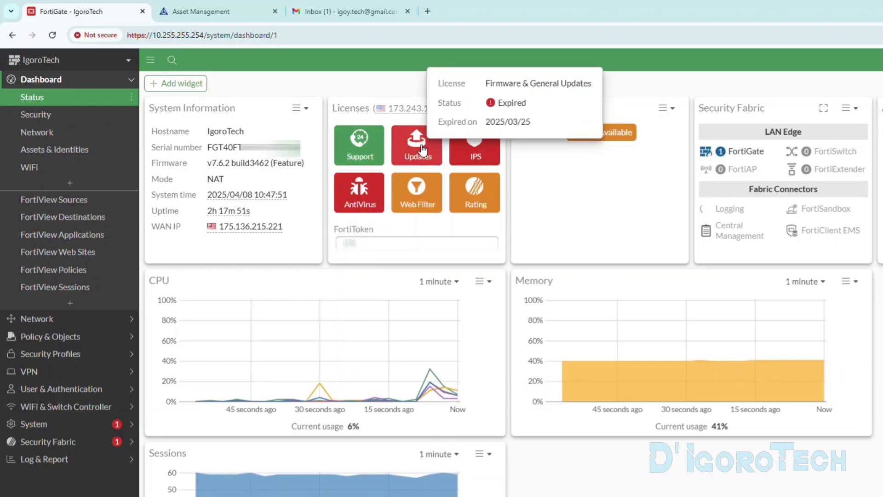
pyautogui.moveTo(481, 163)
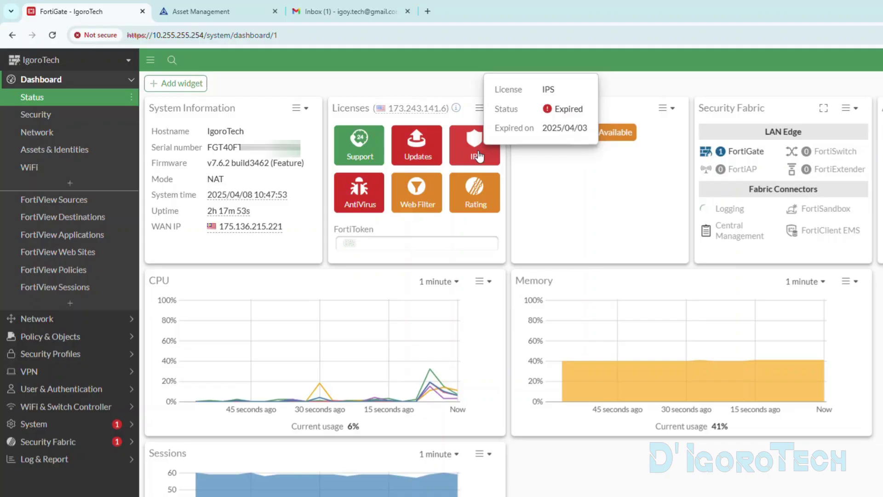
pyautogui.moveTo(430, 207)
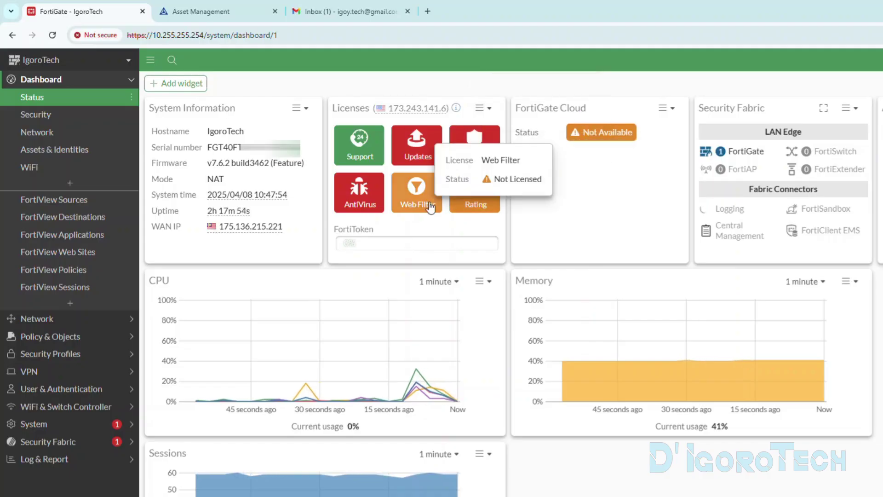
pyautogui.moveTo(498, 205)
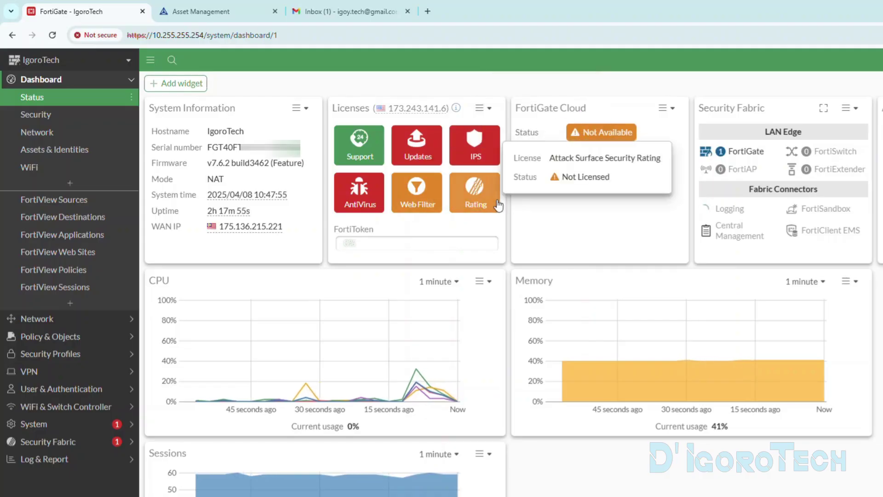
pyautogui.moveTo(362, 213)
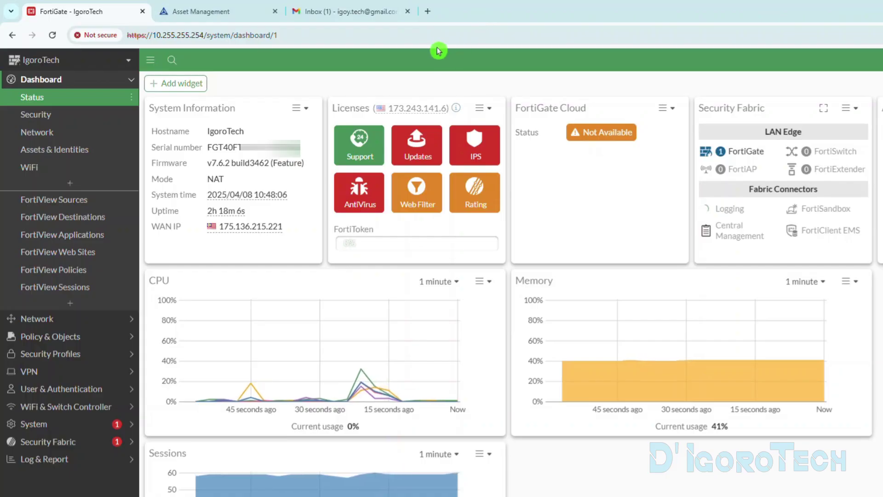
# Switch to FortiCloud Asset Management, reload its dashboard, and open the list of all registered products
pyautogui.click(230, 11)
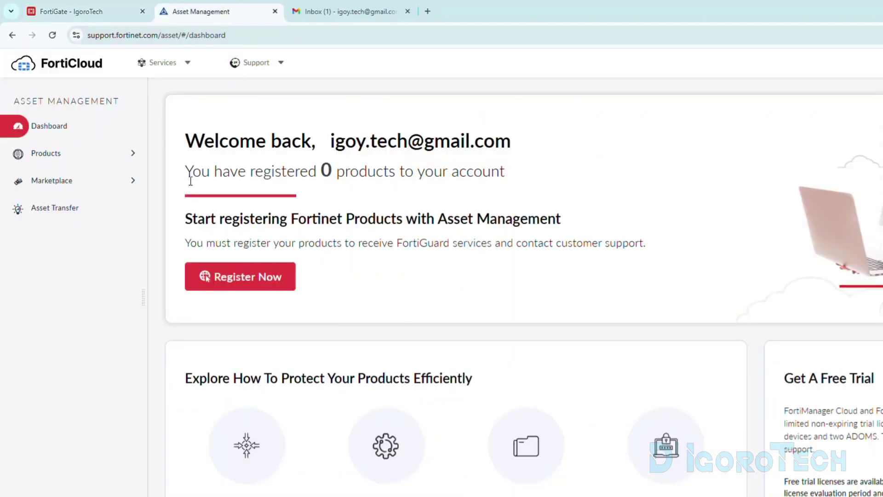
pyautogui.click(54, 36)
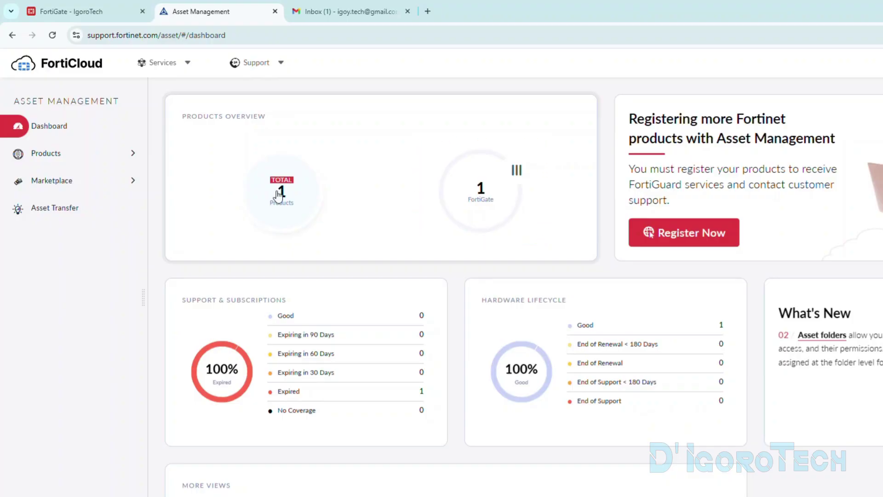
pyautogui.click(278, 195)
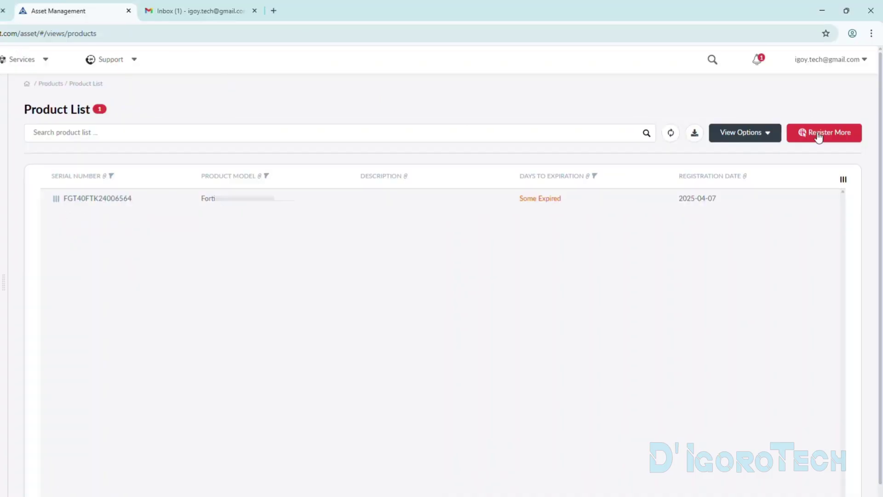
# Open the form for registering more products, and return to the FortiGate dashboard to check the FortiCare Support license
pyautogui.click(822, 136)
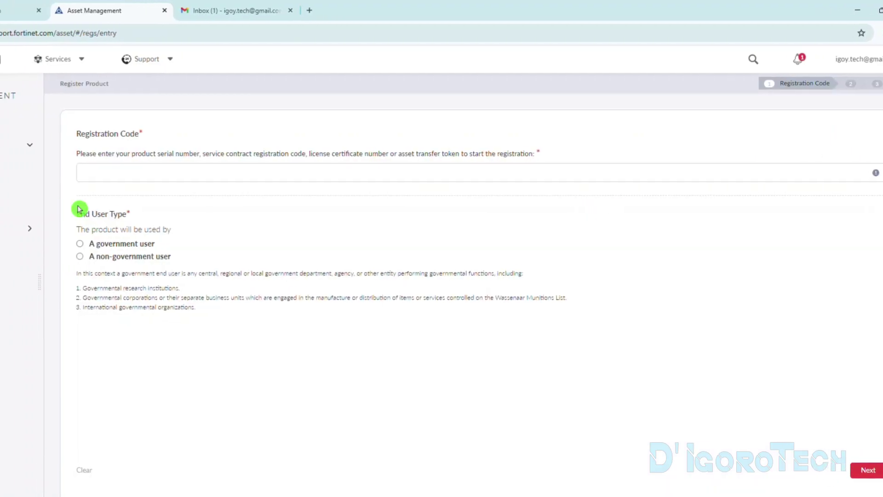
pyautogui.click(17, 119)
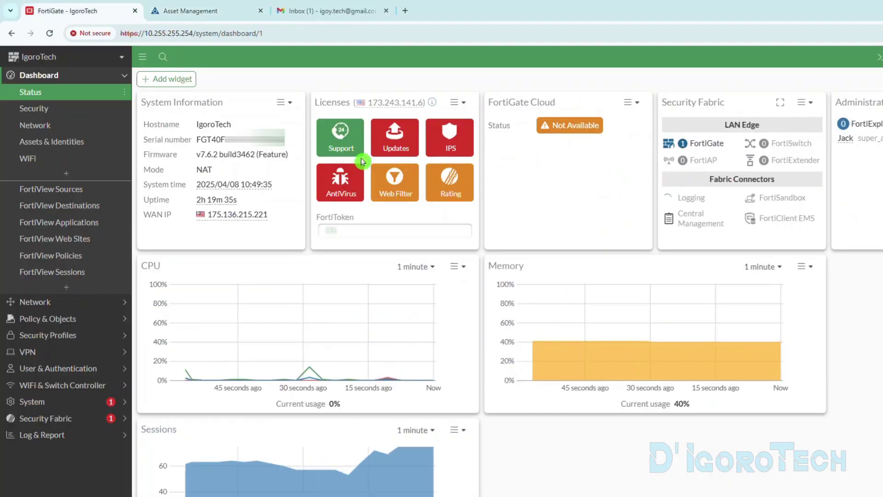
pyautogui.moveTo(347, 148)
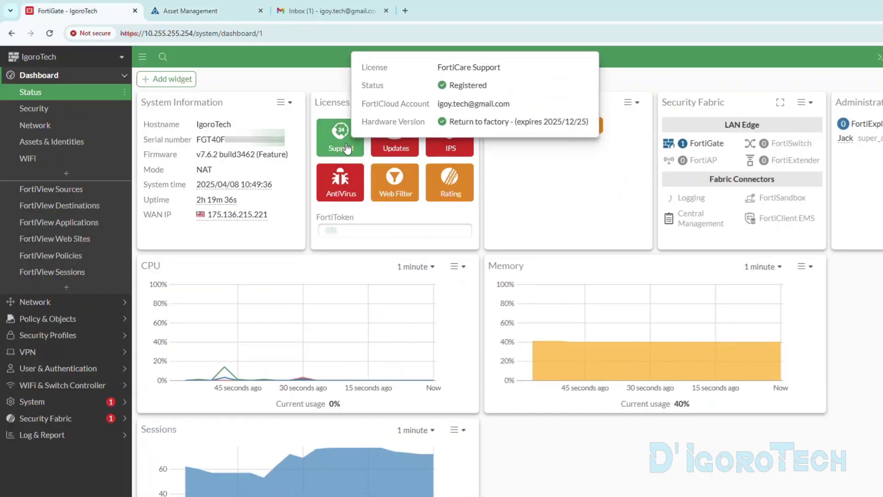